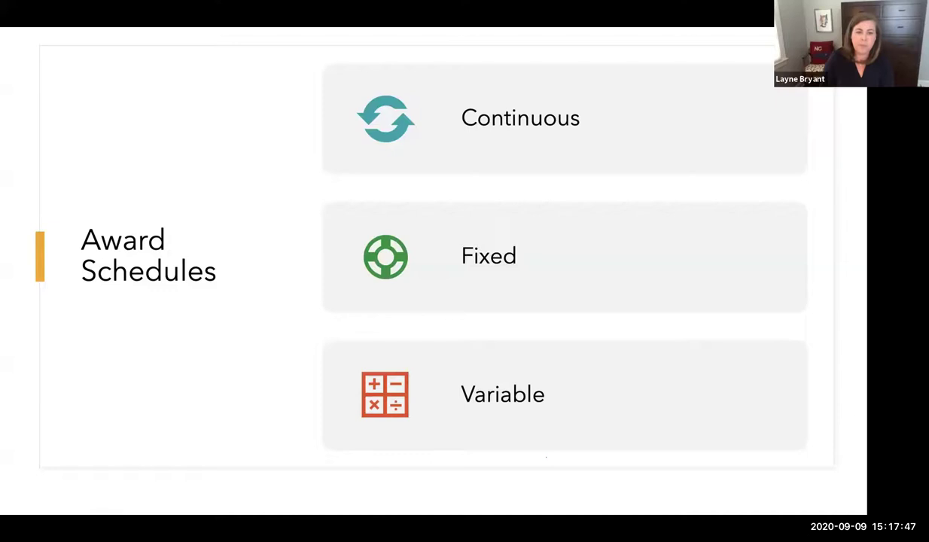
Advance the presentation to the Creating Awards in D2L slide.
{"action": "key", "text": "Right"}
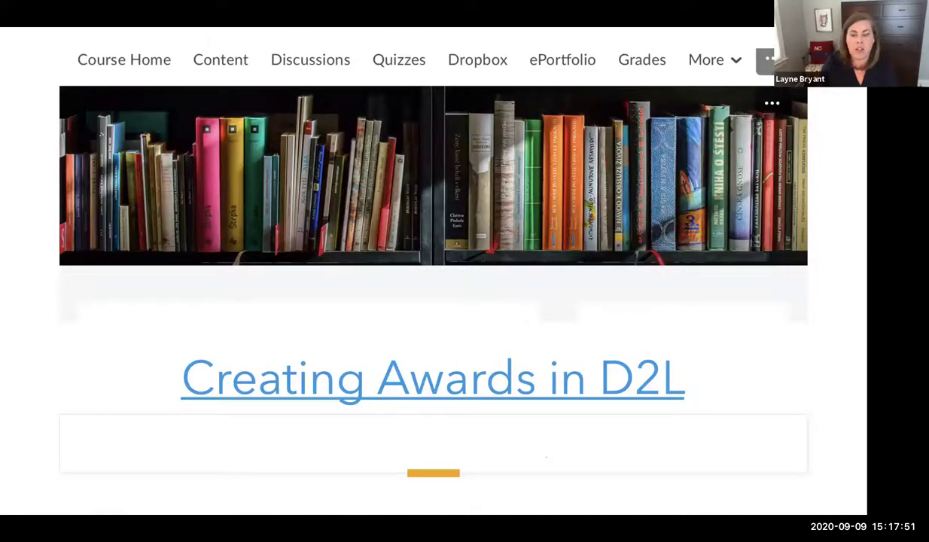
Open the live course and reach its Awards tool via Edit Course, showing Classlist Awards.
{"action": "left_click", "coordinate": [386, 380]}
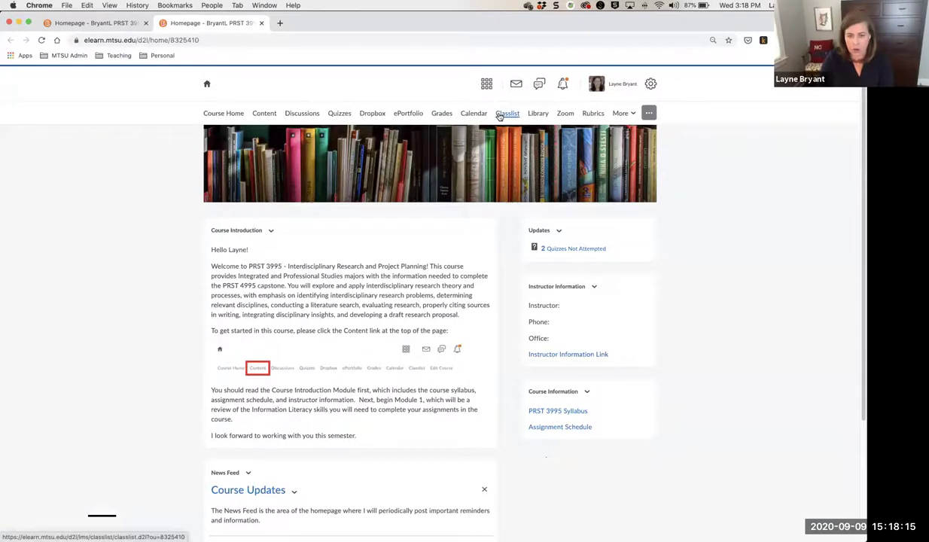
{"action": "left_click", "coordinate": [633, 114]}
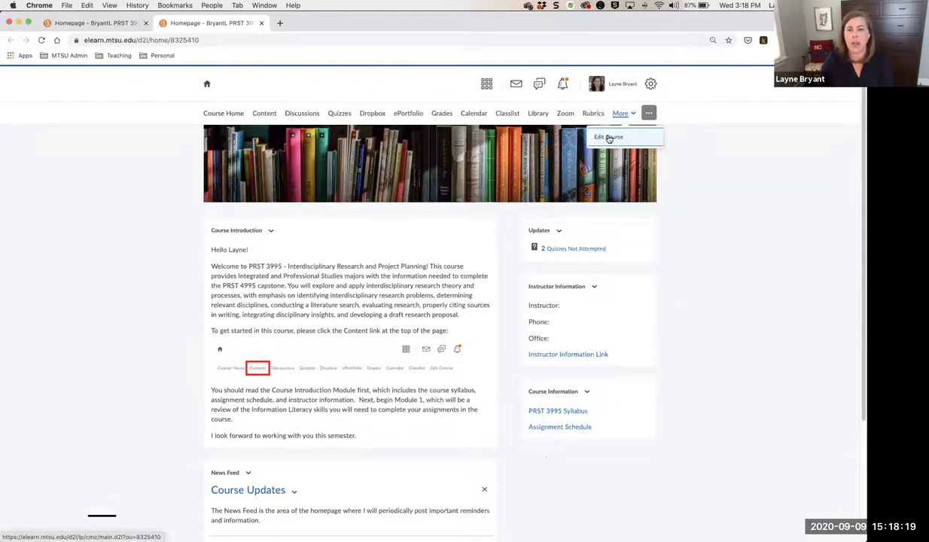
{"action": "left_click", "coordinate": [610, 138]}
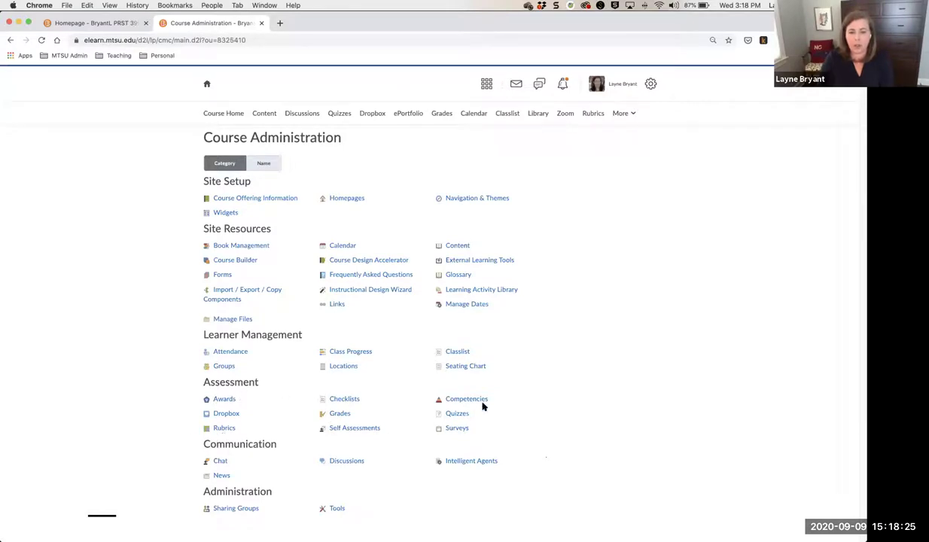
{"action": "left_click", "coordinate": [222, 400]}
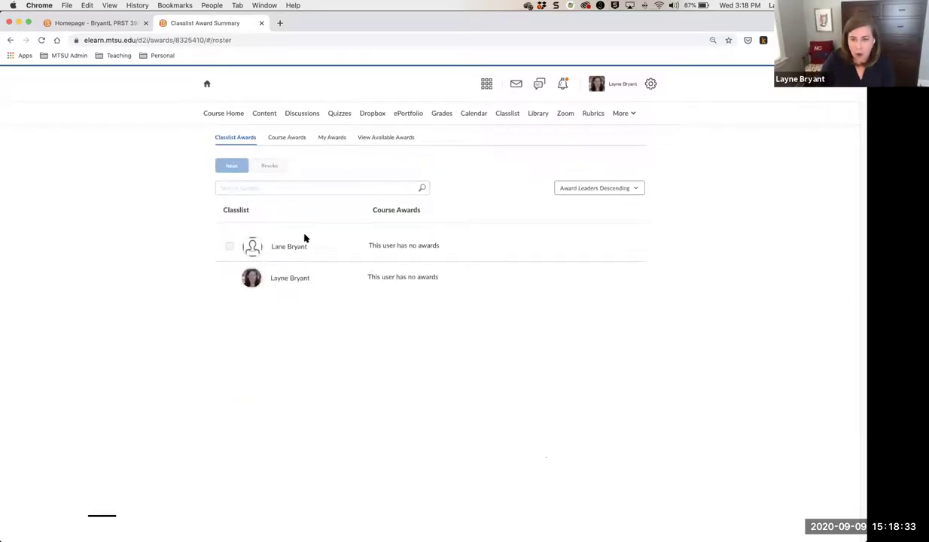
Review Course Awards and My Awards, then view available awards such as Self Assessment Completion.
{"action": "left_click", "coordinate": [305, 187]}
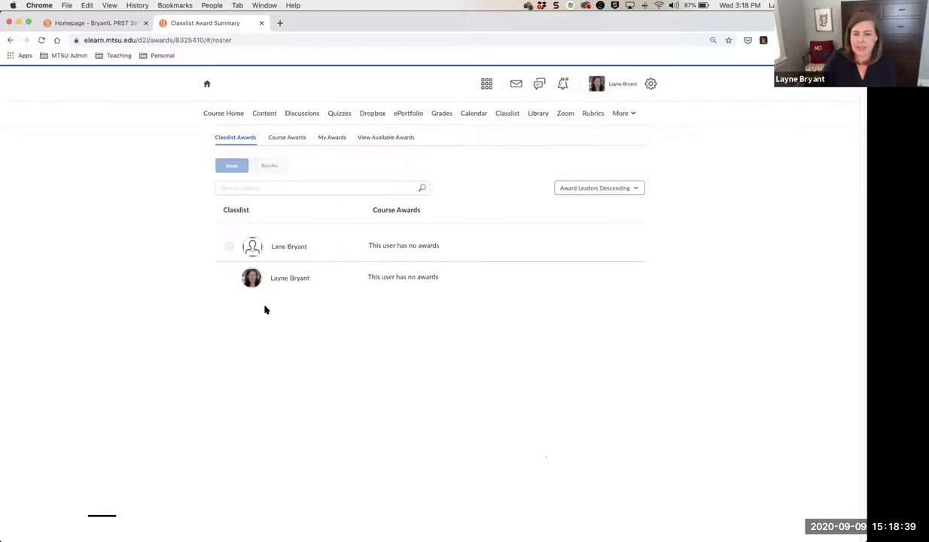
{"action": "left_click", "coordinate": [297, 140]}
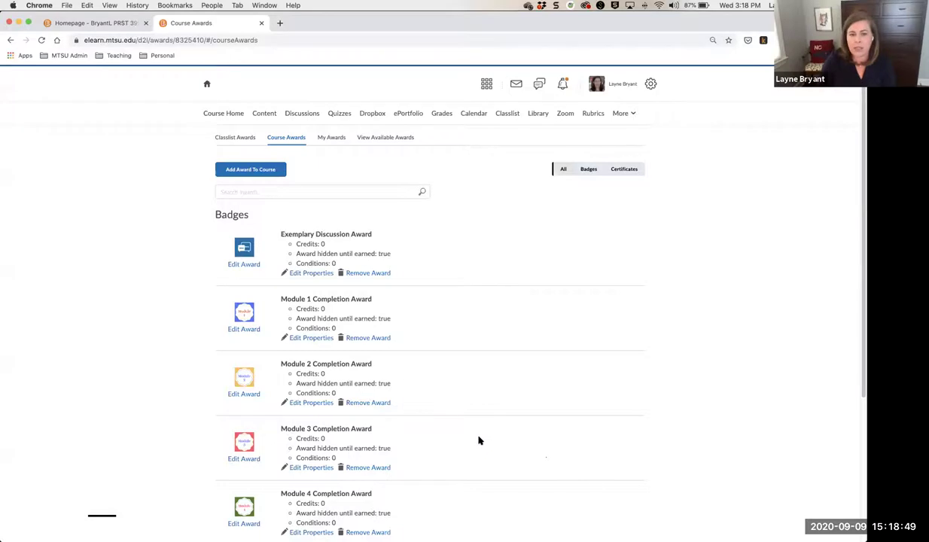
{"action": "scroll", "coordinate": [479, 440], "scroll_direction": "down", "scroll_amount": 5}
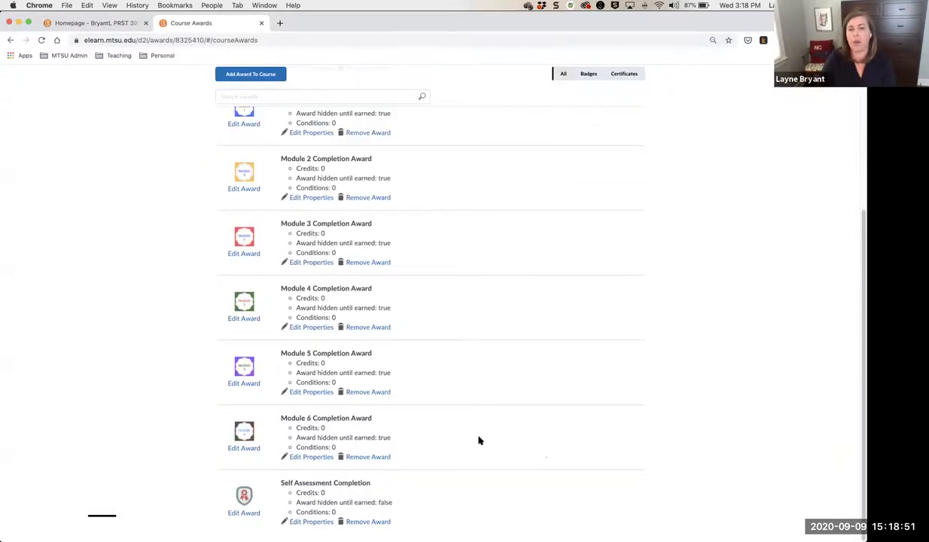
{"action": "scroll", "coordinate": [479, 440], "scroll_direction": "up", "scroll_amount": 5}
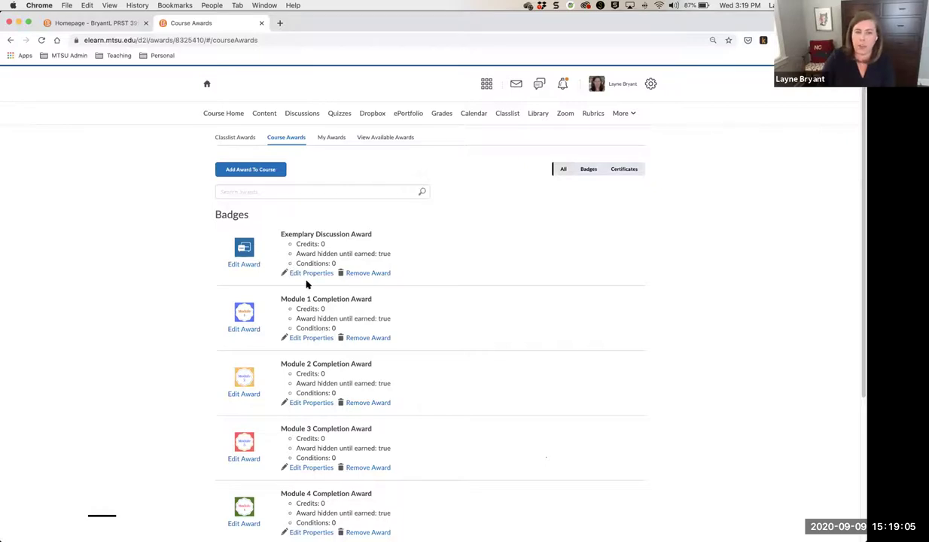
{"action": "left_click", "coordinate": [340, 141]}
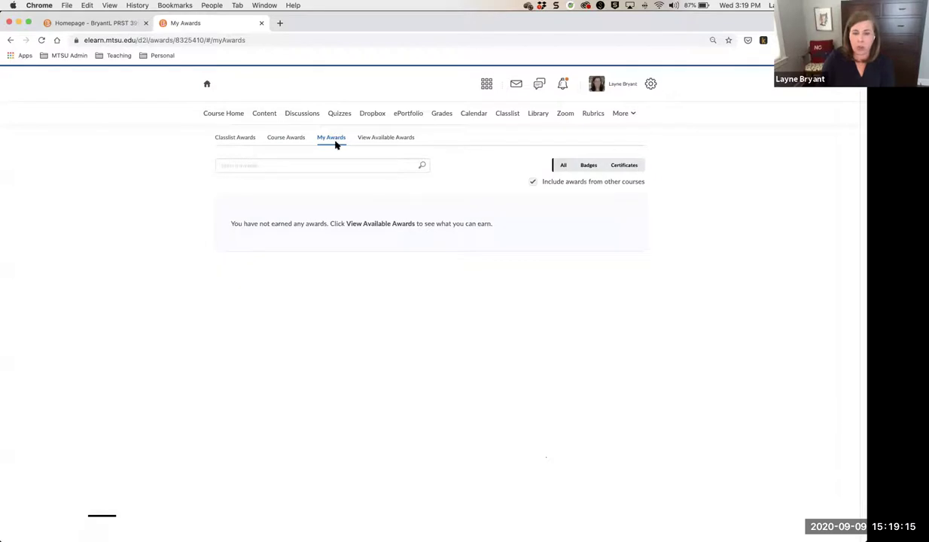
{"action": "left_click", "coordinate": [395, 140]}
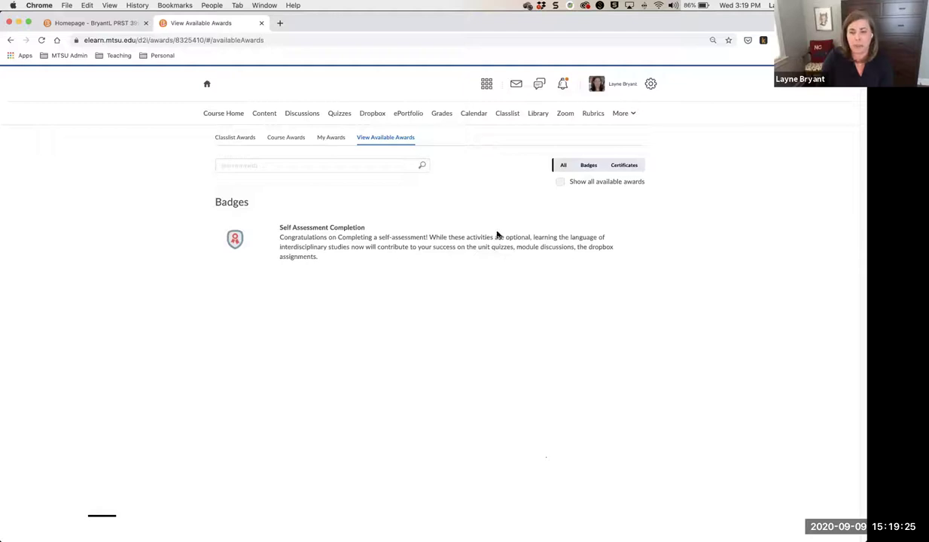
Show all available awards across courses and scroll through the full list.
{"action": "left_click", "coordinate": [560, 183]}
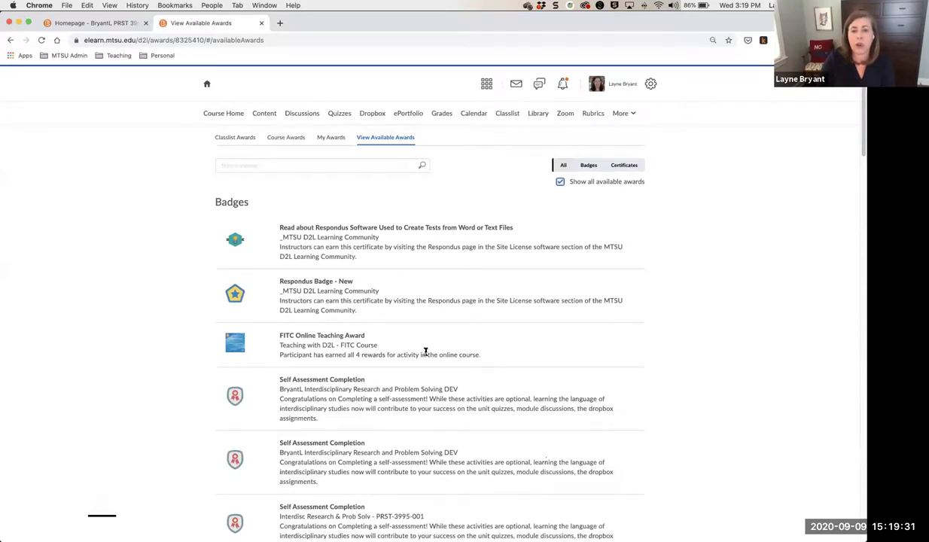
{"action": "scroll", "coordinate": [426, 352], "scroll_direction": "down", "scroll_amount": 2}
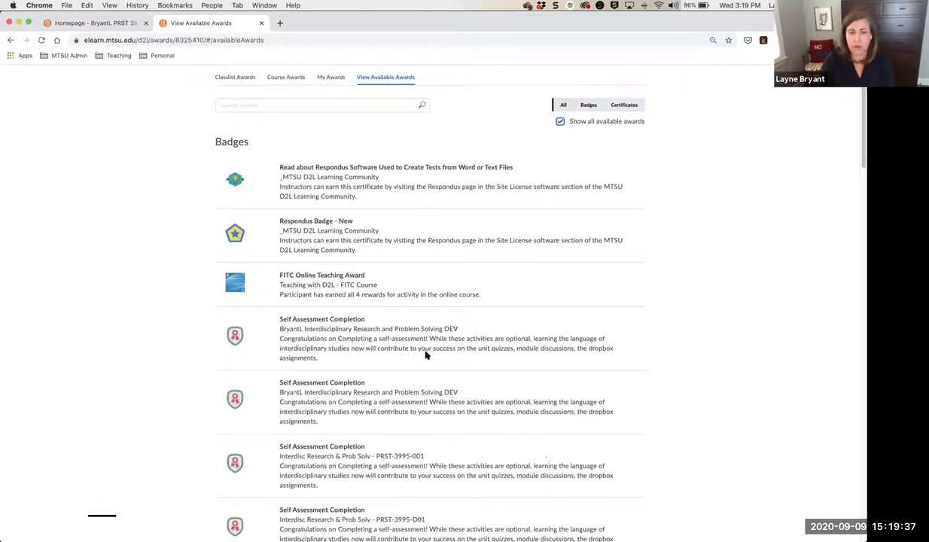
{"action": "scroll", "coordinate": [412, 348], "scroll_direction": "down", "scroll_amount": 1}
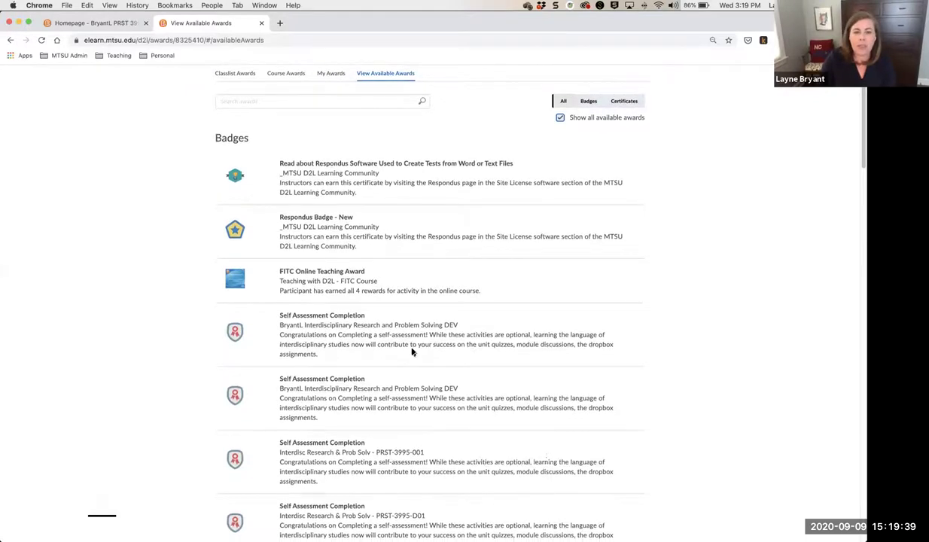
{"action": "scroll", "coordinate": [412, 350], "scroll_direction": "down", "scroll_amount": 20}
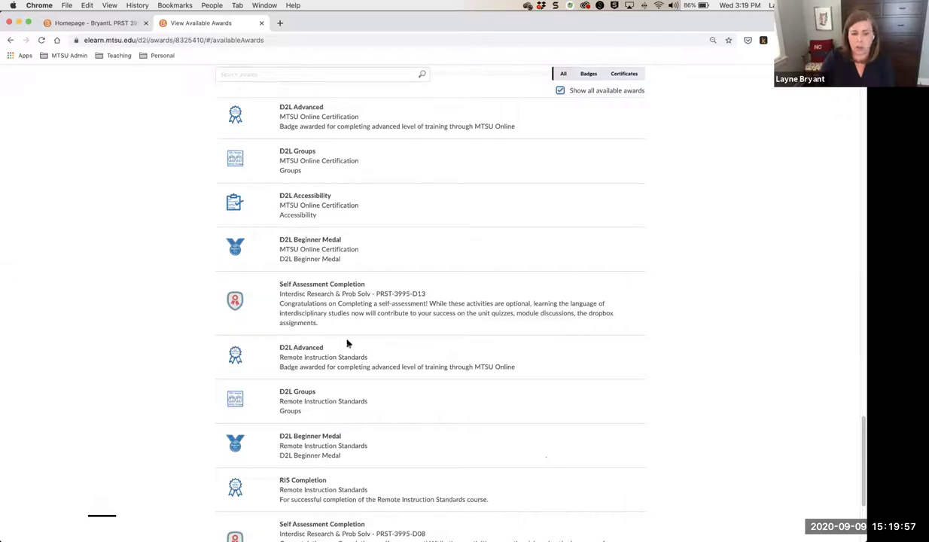
{"action": "scroll", "coordinate": [348, 342], "scroll_direction": "down", "scroll_amount": 5}
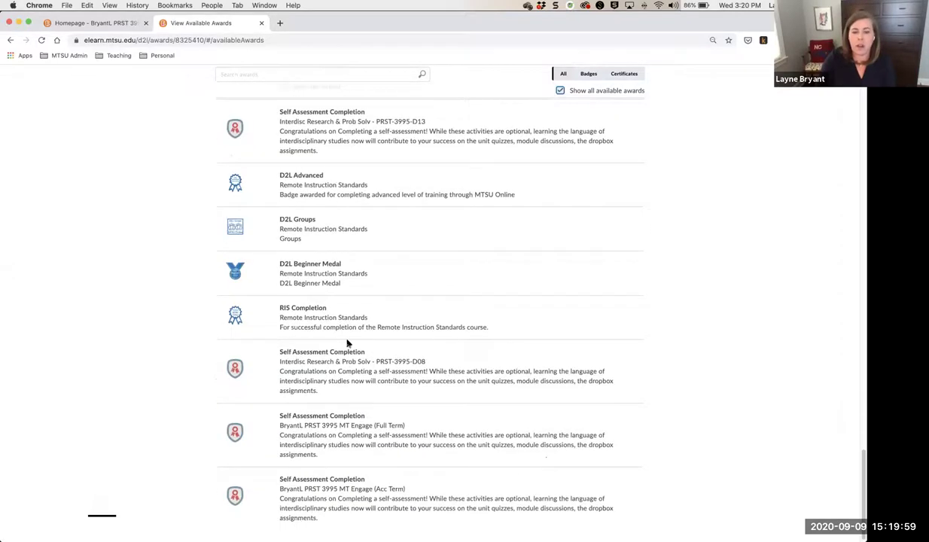
{"action": "scroll", "coordinate": [347, 342], "scroll_direction": "down", "scroll_amount": 10}
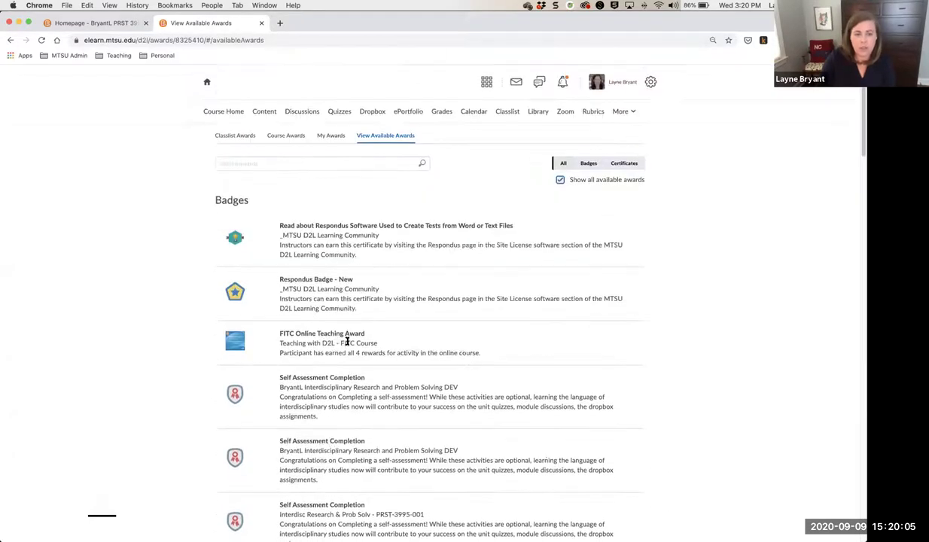
{"action": "scroll", "coordinate": [348, 343], "scroll_direction": "down", "scroll_amount": 10}
{"action": "scroll", "coordinate": [347, 343], "scroll_direction": "down", "scroll_amount": 5}
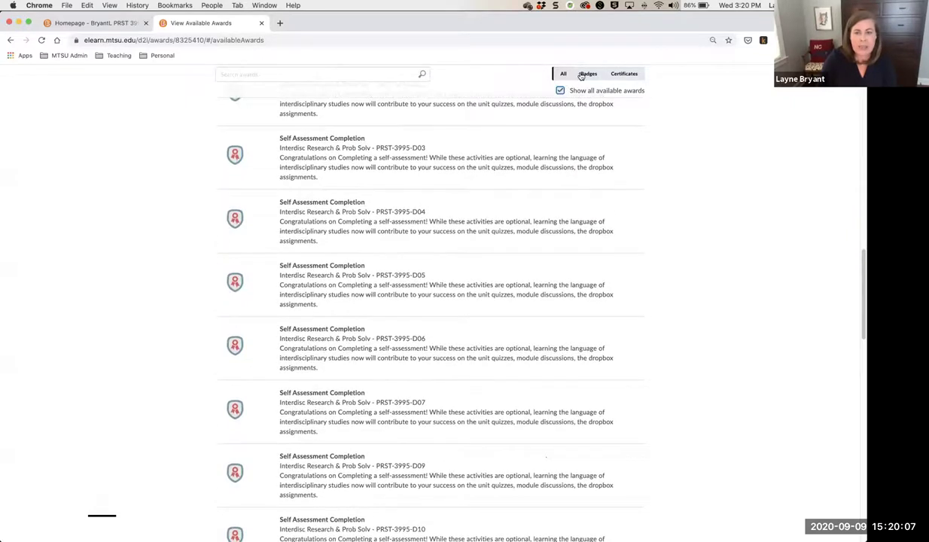
Filter the available awards to Badges, then return to the Course Awards list.
{"action": "left_click", "coordinate": [587, 74]}
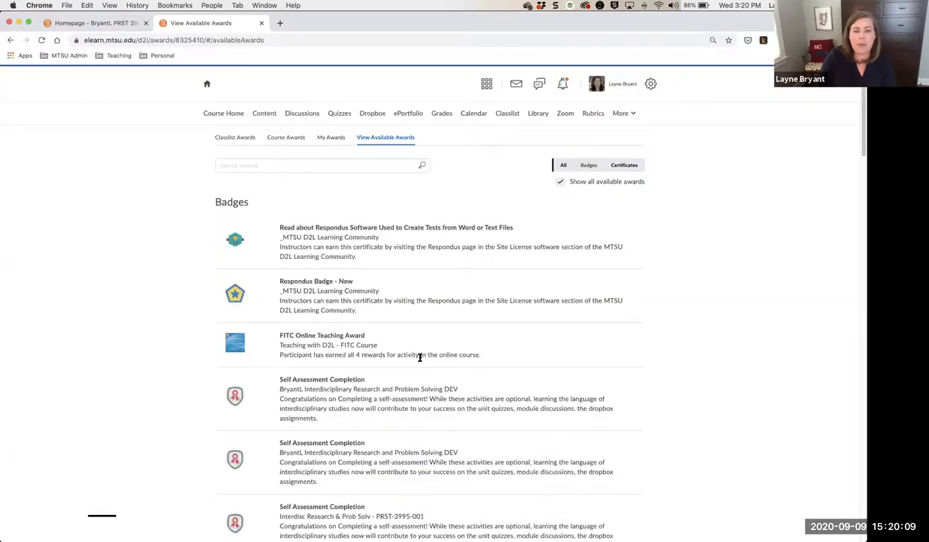
{"action": "scroll", "coordinate": [420, 361], "scroll_direction": "down", "scroll_amount": 15}
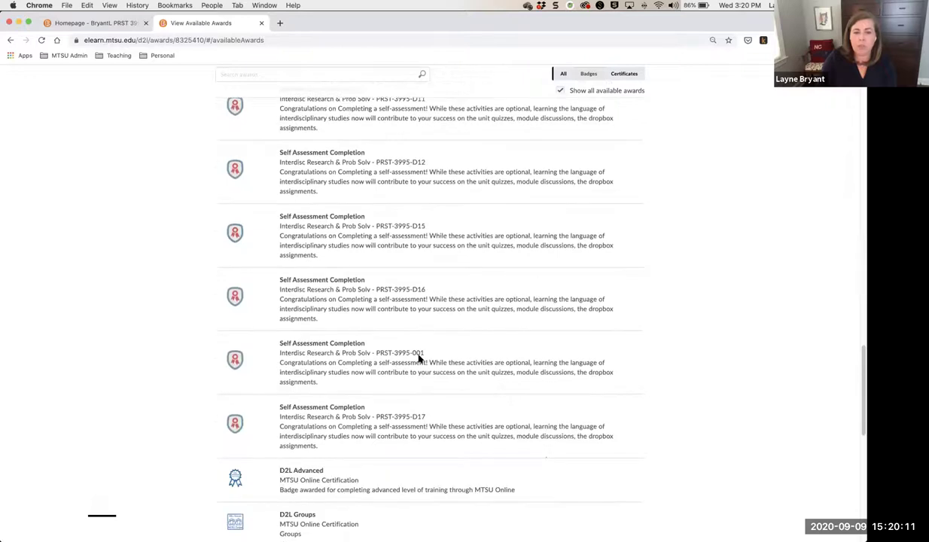
{"action": "scroll", "coordinate": [418, 360], "scroll_direction": "down", "scroll_amount": 5}
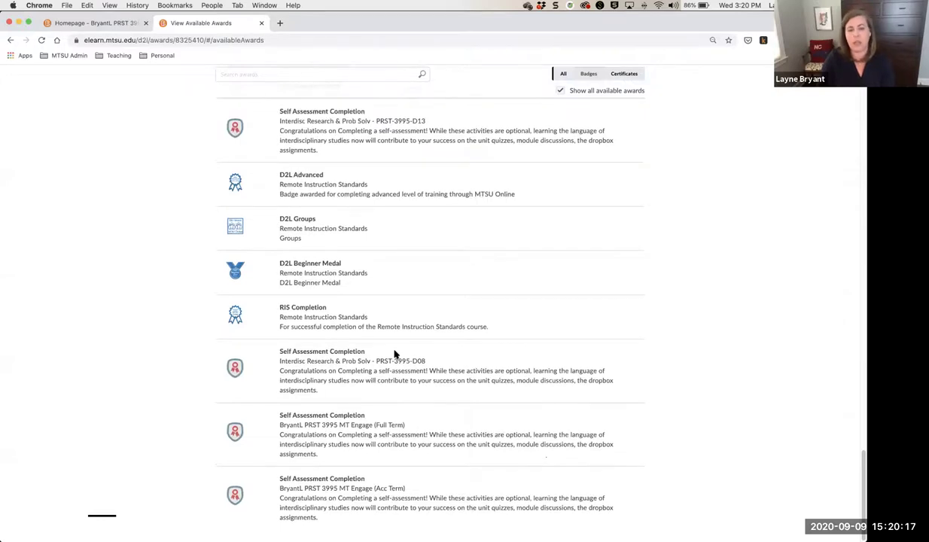
{"action": "scroll", "coordinate": [395, 354], "scroll_direction": "up", "scroll_amount": 10}
{"action": "scroll", "coordinate": [395, 351], "scroll_direction": "up", "scroll_amount": 10}
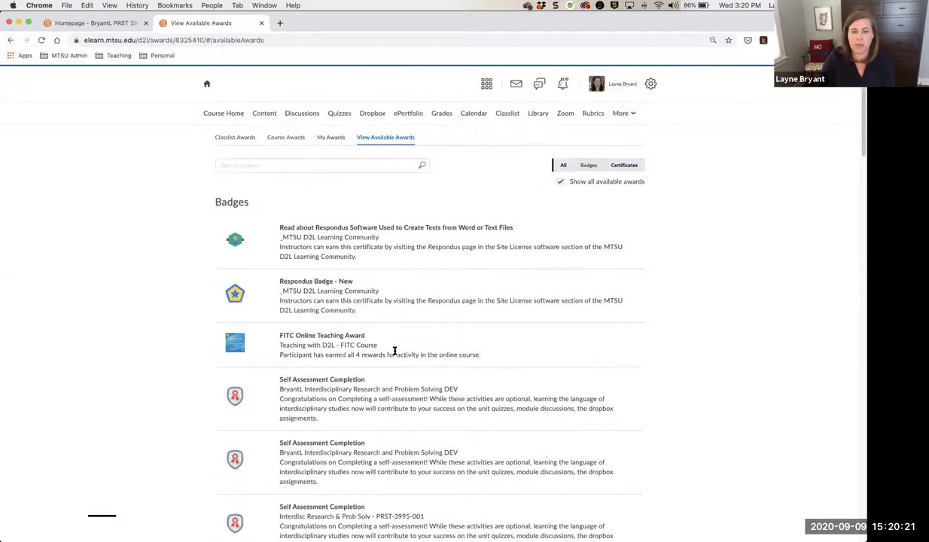
{"action": "left_click", "coordinate": [290, 139]}
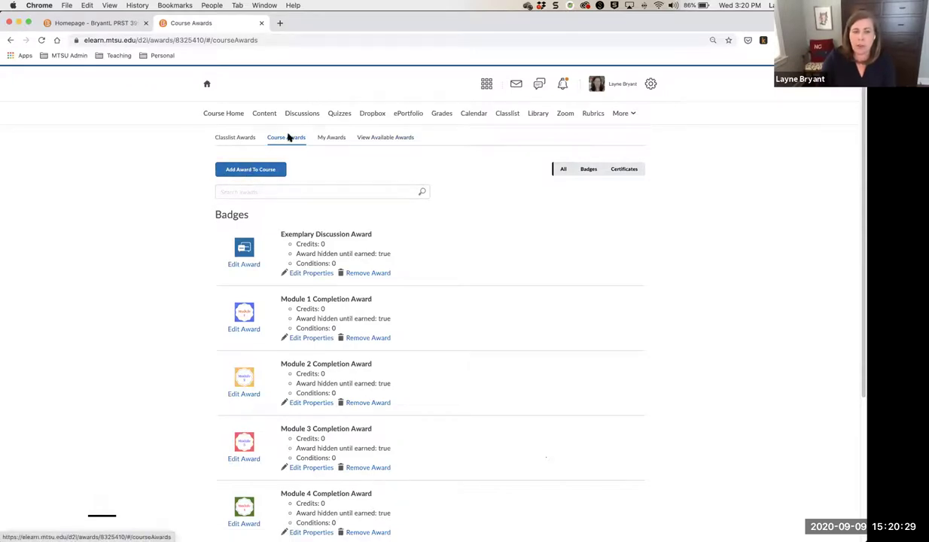
{"action": "left_click", "coordinate": [262, 170]}
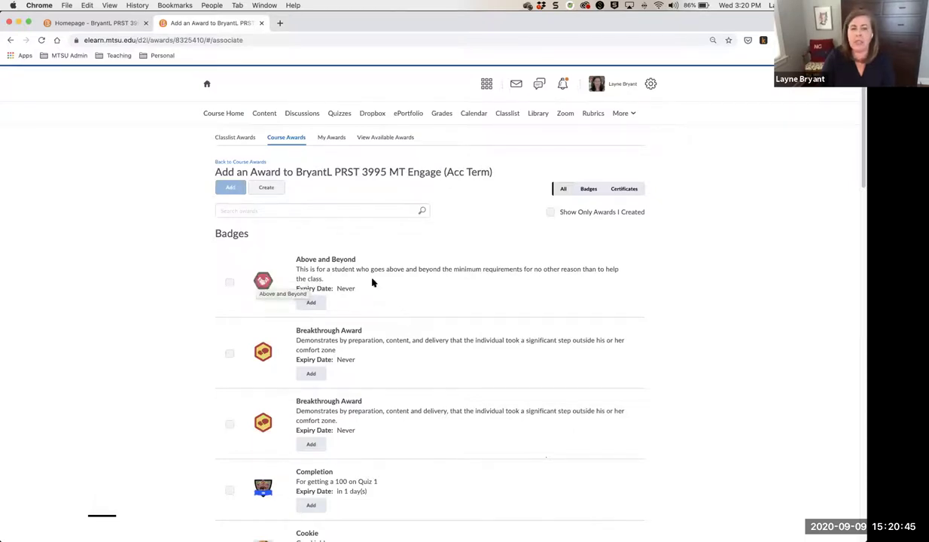
{"action": "scroll", "coordinate": [382, 316], "scroll_direction": "down", "scroll_amount": 3}
{"action": "scroll", "coordinate": [382, 316], "scroll_direction": "up", "scroll_amount": 2}
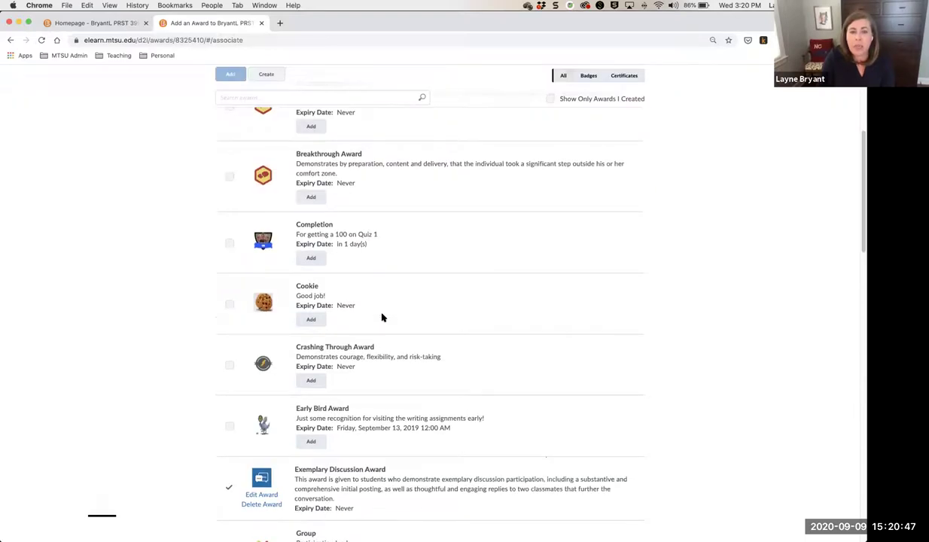
{"action": "scroll", "coordinate": [382, 317], "scroll_direction": "up", "scroll_amount": 2}
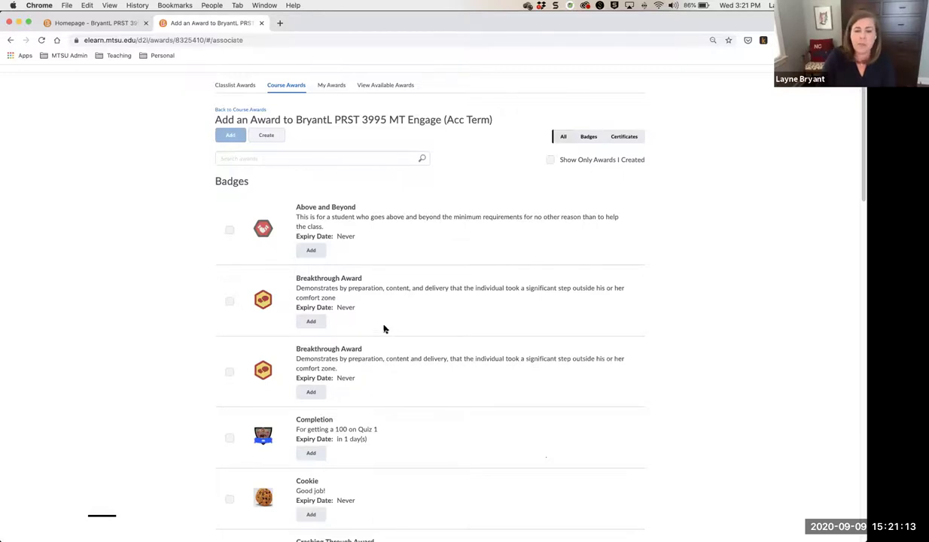
{"action": "scroll", "coordinate": [385, 329], "scroll_direction": "down", "scroll_amount": 3}
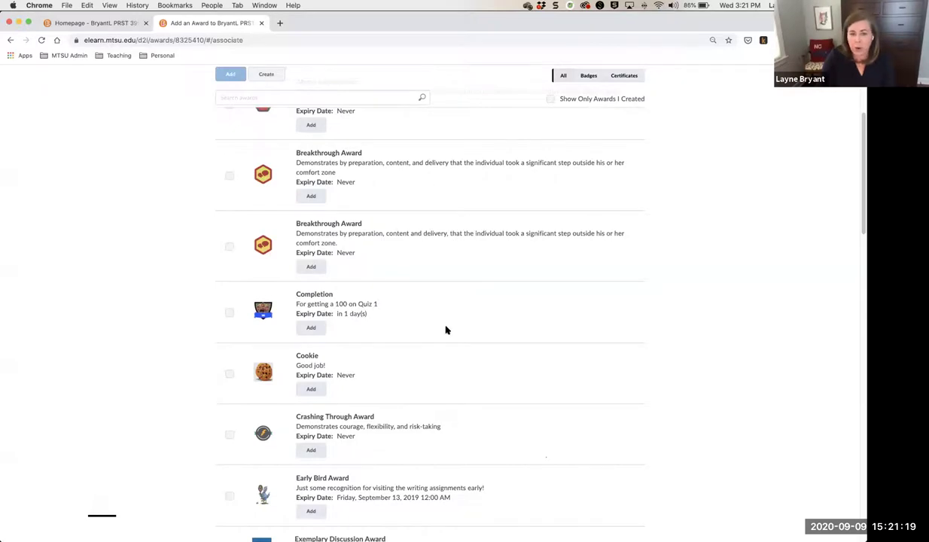
{"action": "scroll", "coordinate": [446, 330], "scroll_direction": "down", "scroll_amount": 5}
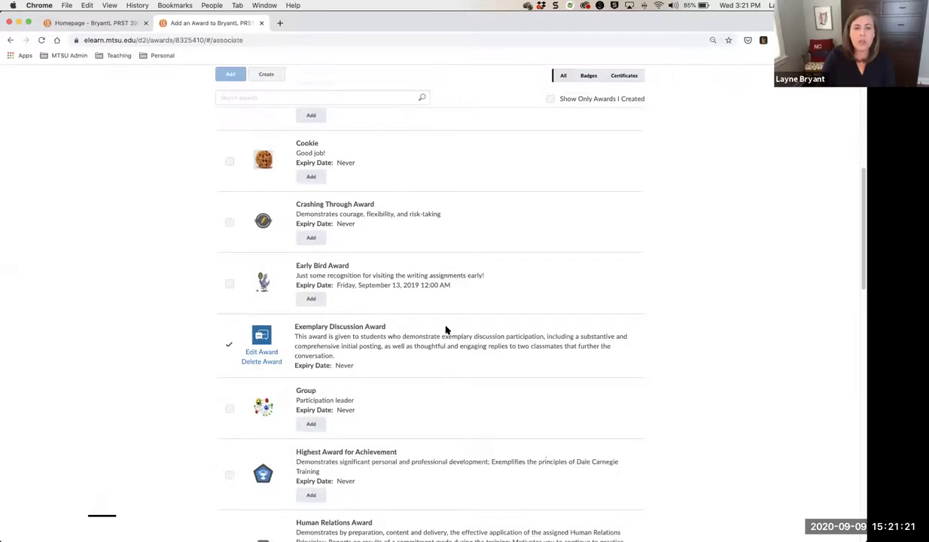
{"action": "scroll", "coordinate": [446, 330], "scroll_direction": "down", "scroll_amount": 3}
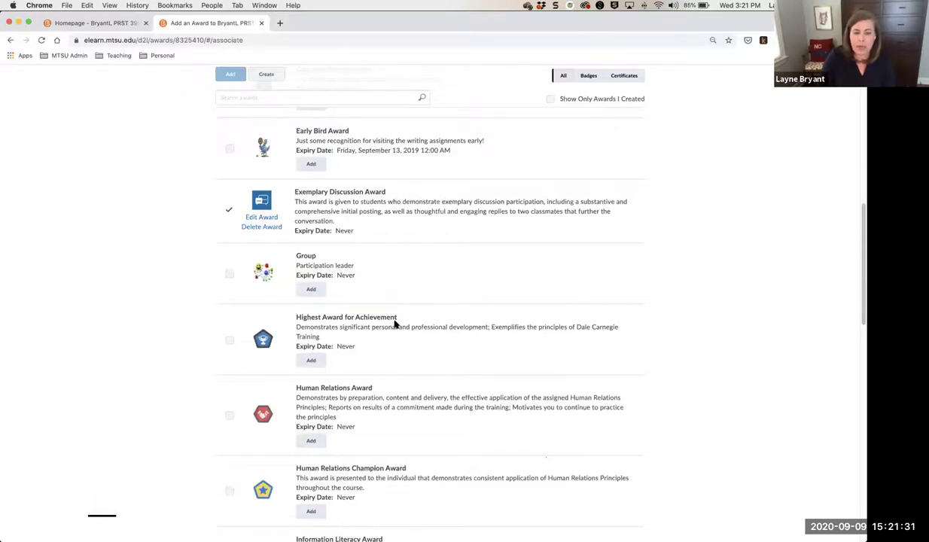
{"action": "scroll", "coordinate": [394, 324], "scroll_direction": "down", "scroll_amount": 3}
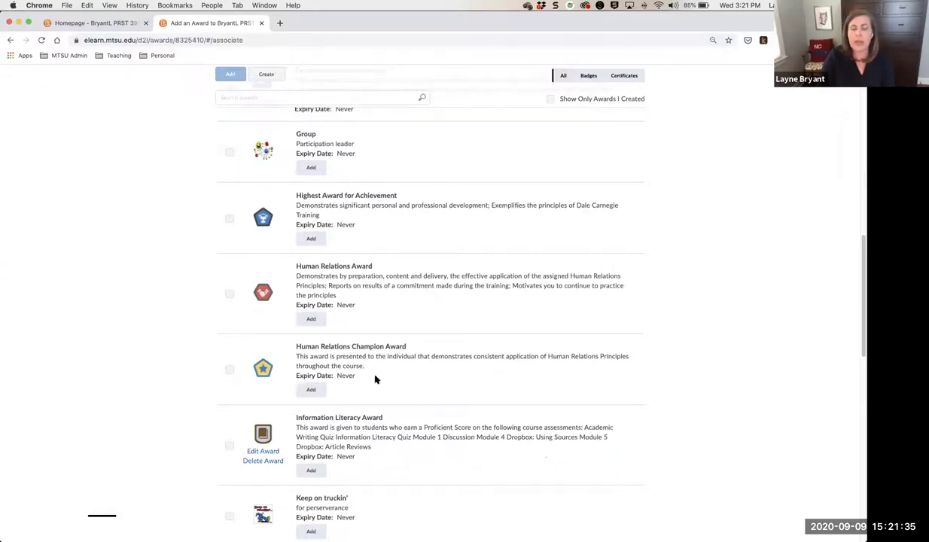
{"action": "scroll", "coordinate": [376, 379], "scroll_direction": "up", "scroll_amount": 10}
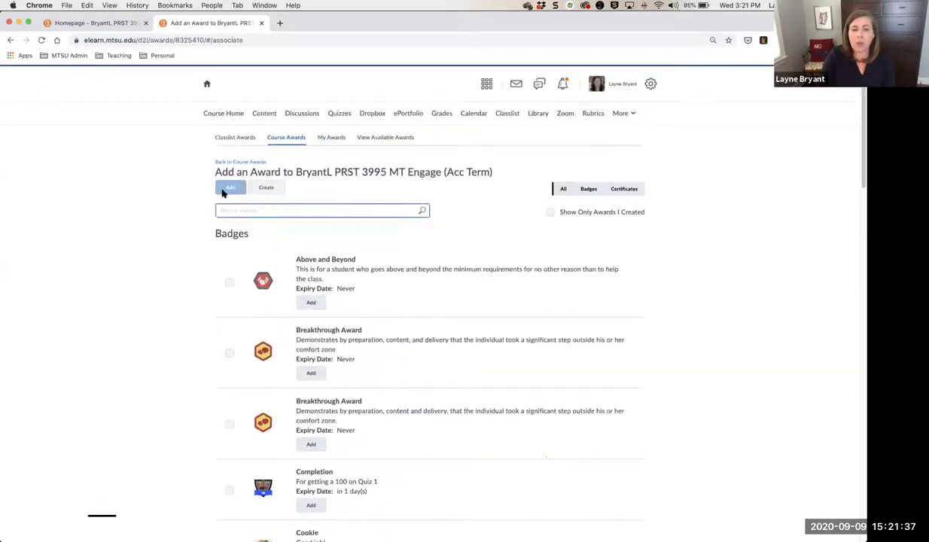
{"action": "left_click", "coordinate": [225, 189]}
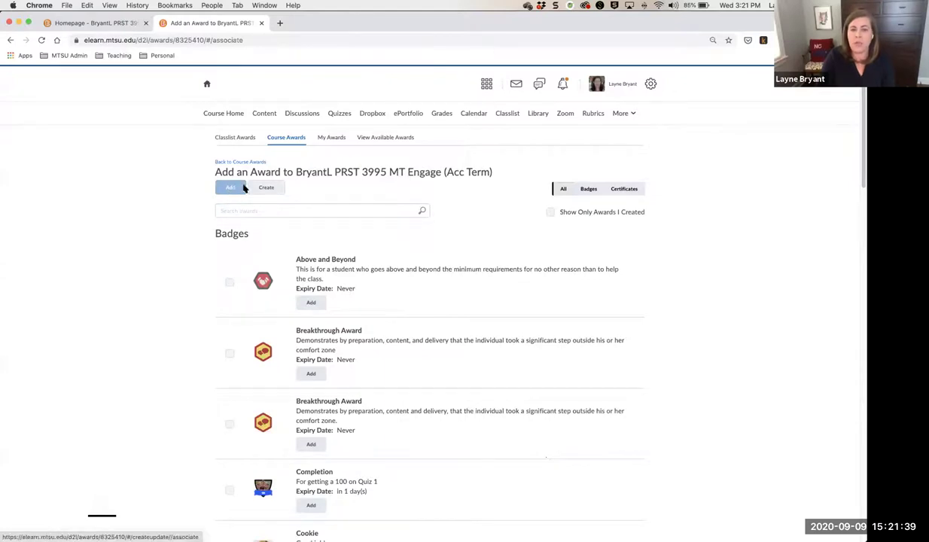
Create a new award 'Information Literacy' described as 'Students who show exemplary information literacy skills'.
{"action": "left_click", "coordinate": [280, 189]}
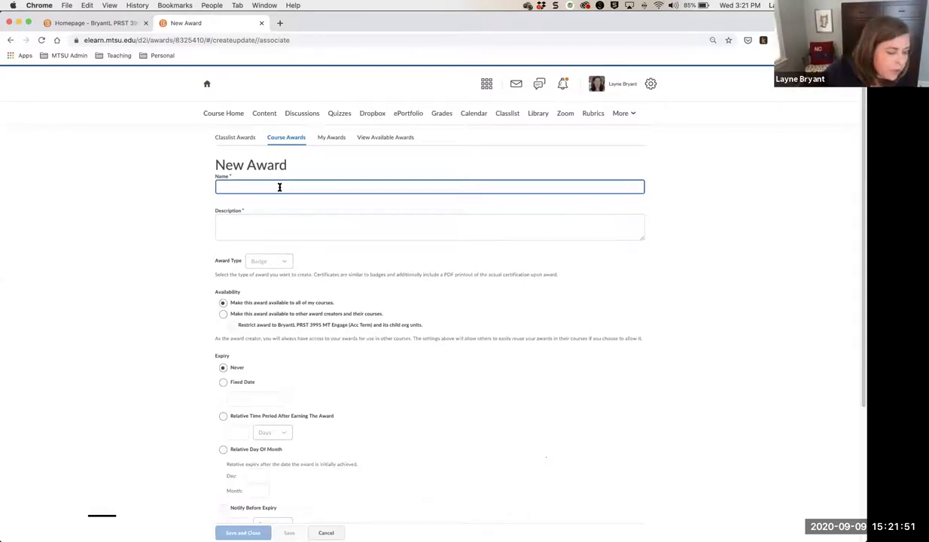
{"action": "left_click", "coordinate": [842, 218]}
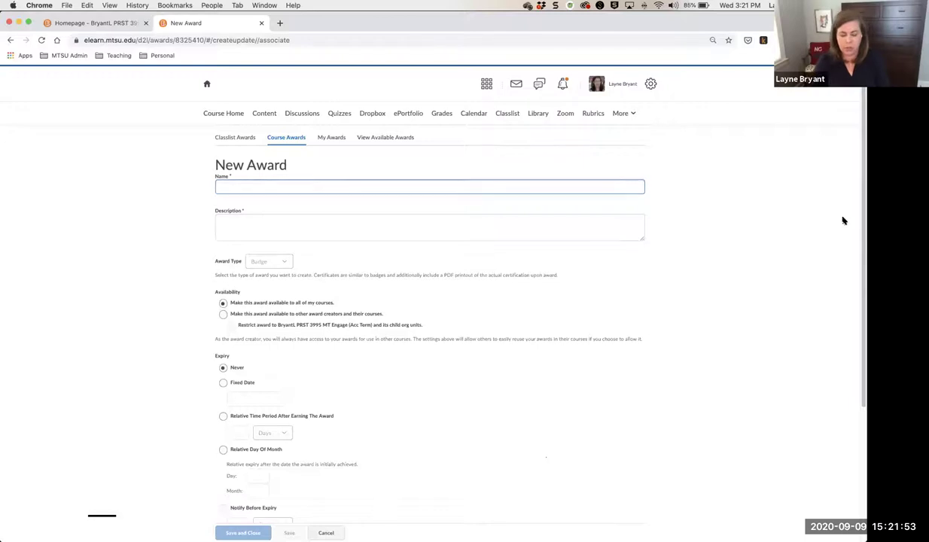
{"action": "left_click", "coordinate": [555, 224]}
{"action": "left_click", "coordinate": [534, 192]}
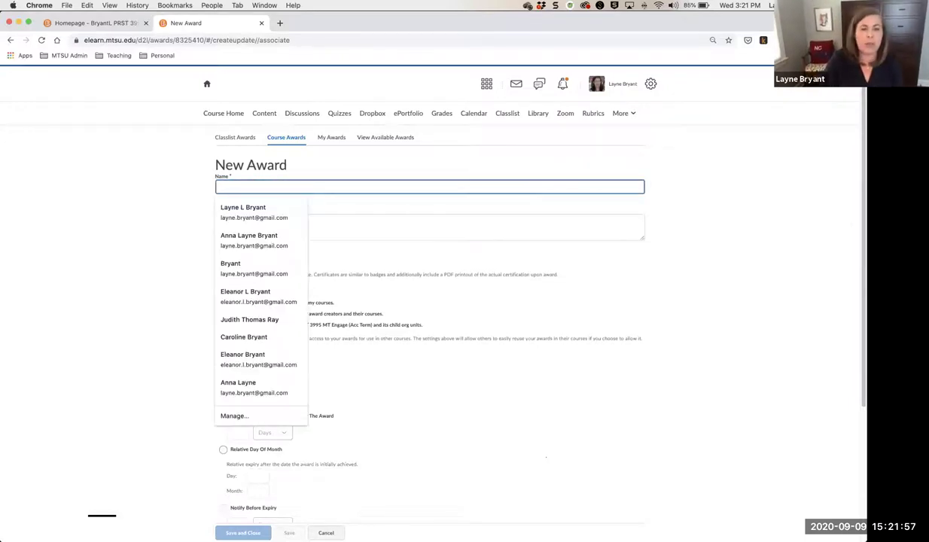
{"action": "type", "text": "Information Li"}
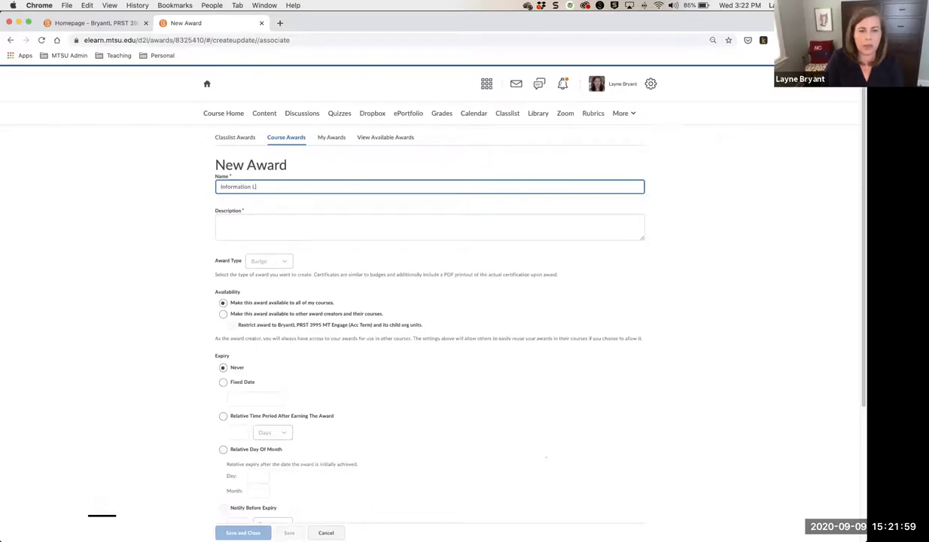
{"action": "type", "text": "teracy"}
{"action": "left_click", "coordinate": [531, 227]}
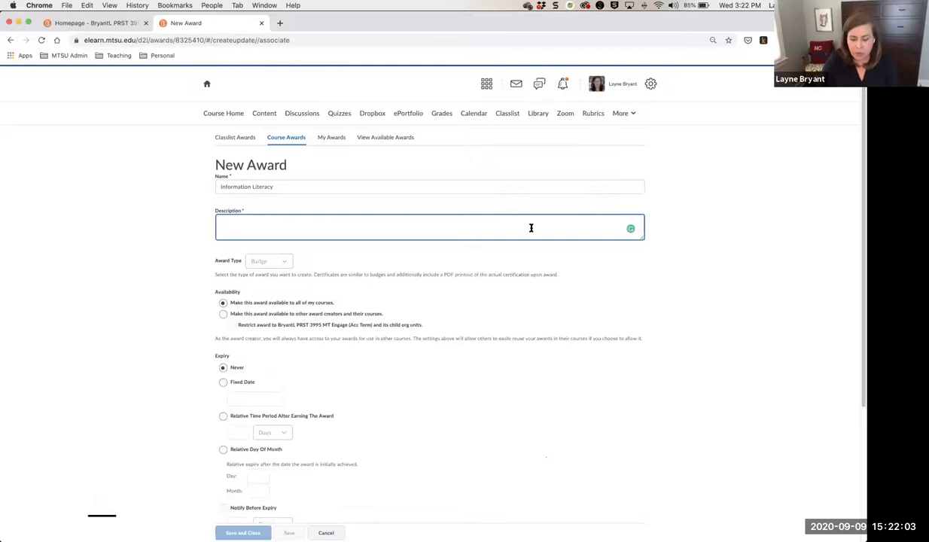
{"action": "type", "text": "Stude"}
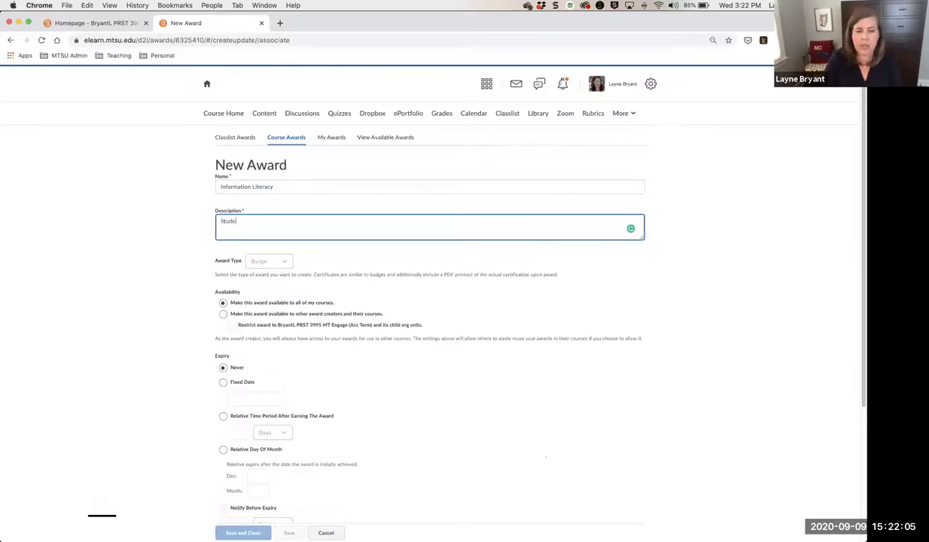
{"action": "type", "text": "nts who"}
{"action": "type", "text": "xc"}
{"action": "type", "text": "mplary information "}
{"action": "type", "text": "literacy skills"}
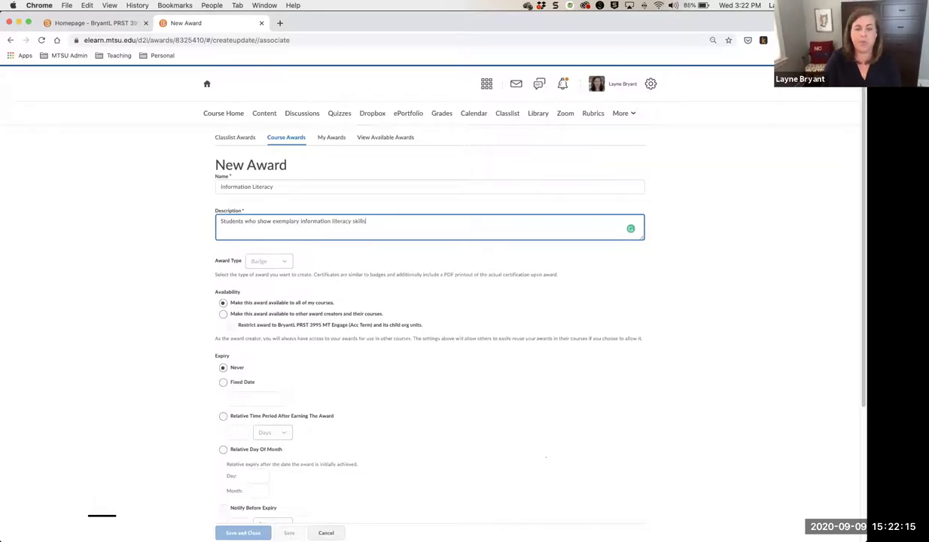
{"action": "left_click", "coordinate": [285, 263]}
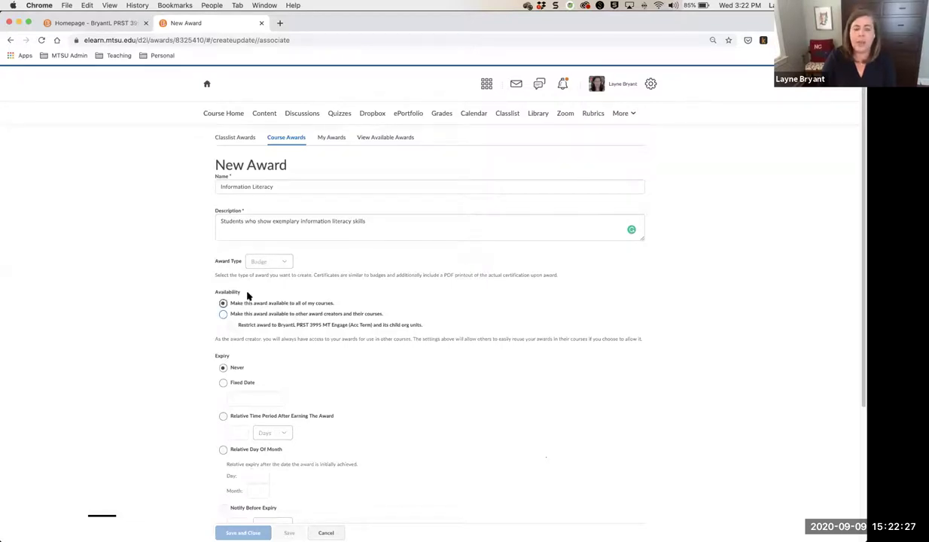
{"action": "scroll", "coordinate": [407, 294], "scroll_direction": "down", "scroll_amount": 3}
{"action": "scroll", "coordinate": [224, 122], "scroll_direction": "down", "scroll_amount": 1}
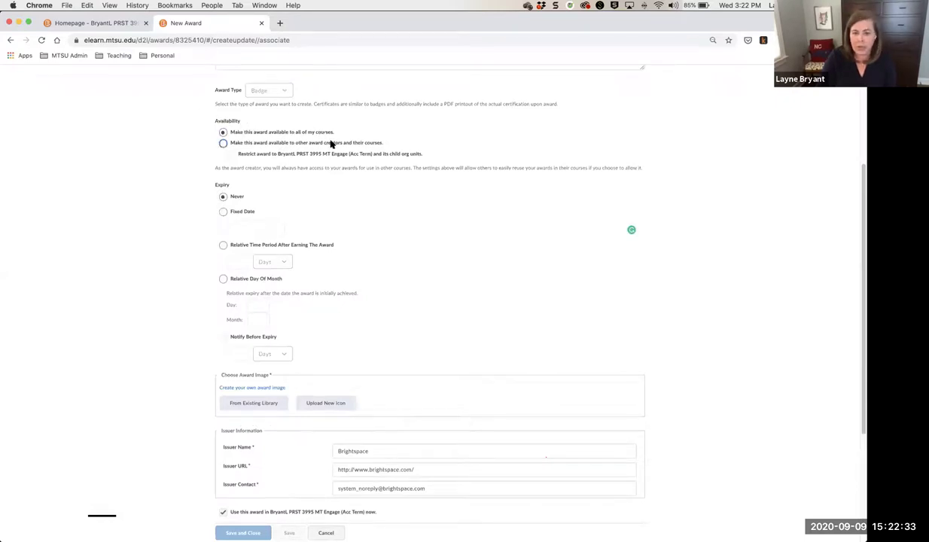
{"action": "left_click", "coordinate": [273, 143]}
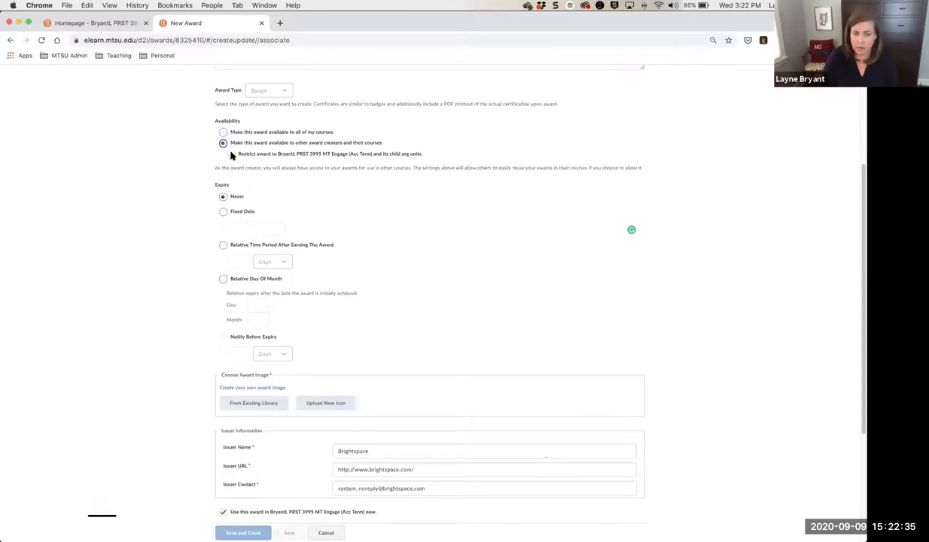
{"action": "left_click", "coordinate": [231, 154]}
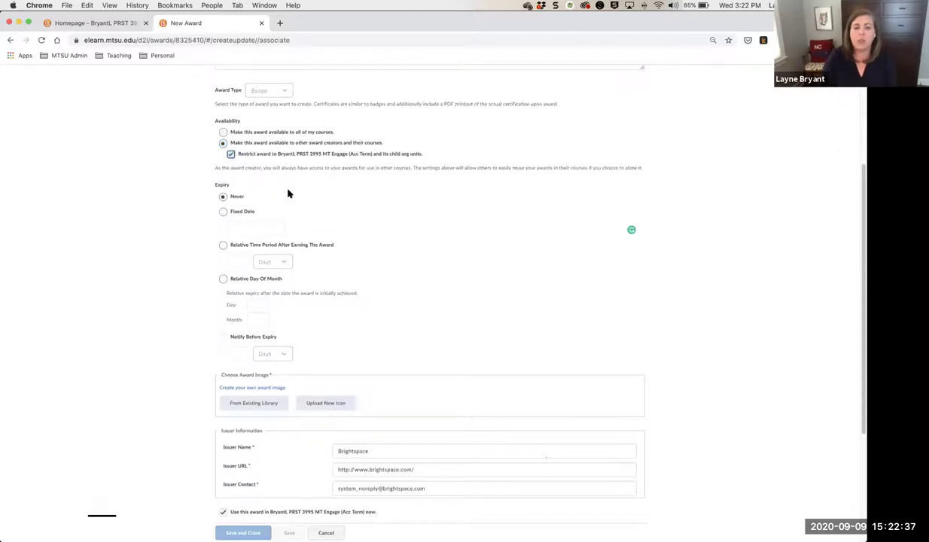
{"action": "left_click", "coordinate": [223, 133]}
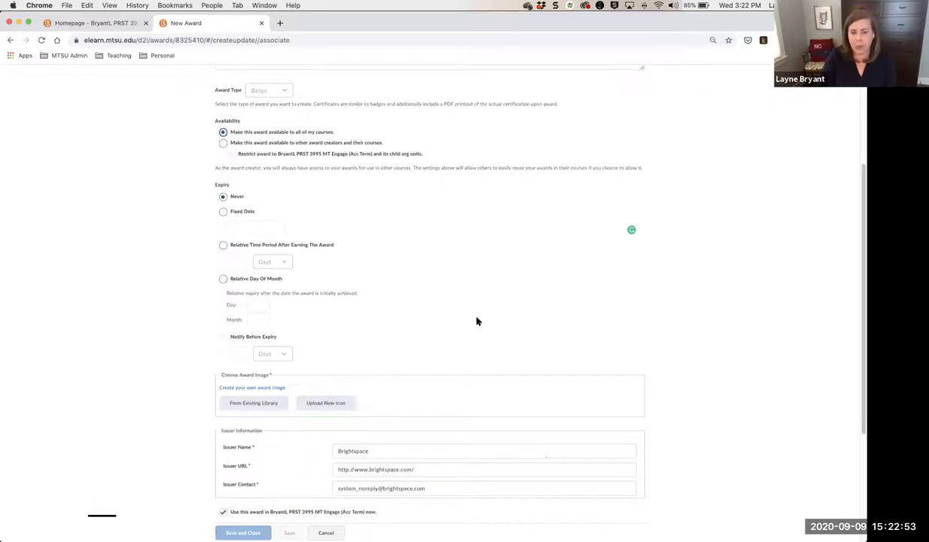
{"action": "scroll", "coordinate": [475, 316], "scroll_direction": "down", "scroll_amount": 5}
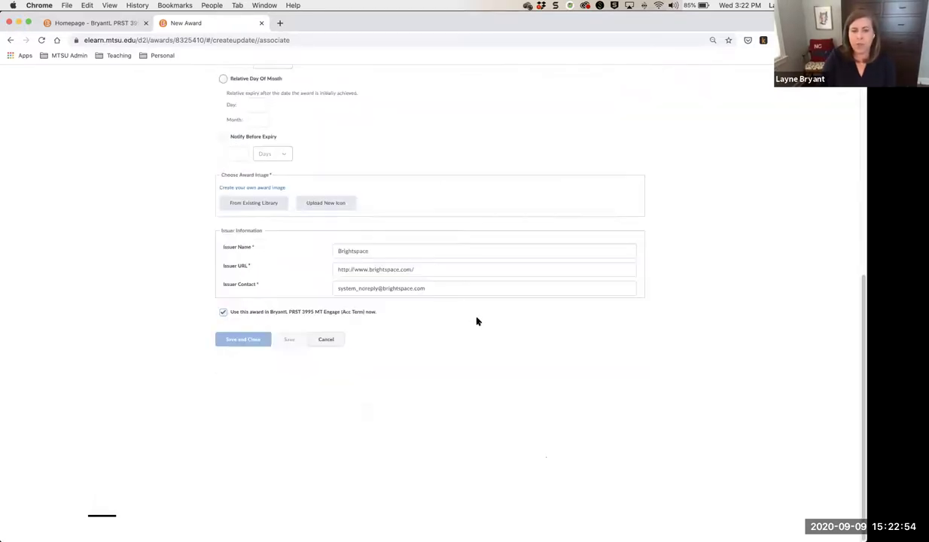
{"action": "left_click", "coordinate": [272, 208]}
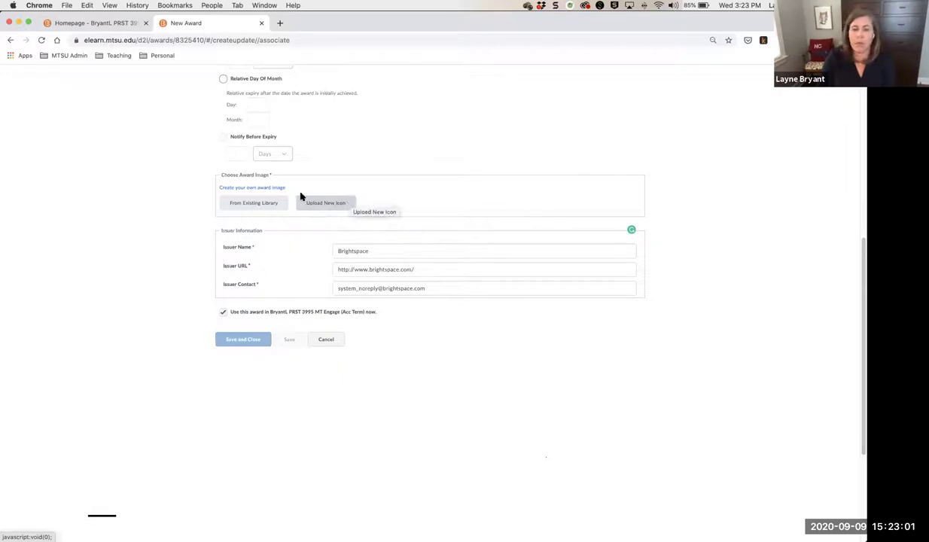
Set Badge_Book_Mark.png from the existing library as the award image.
{"action": "left_click", "coordinate": [280, 203]}
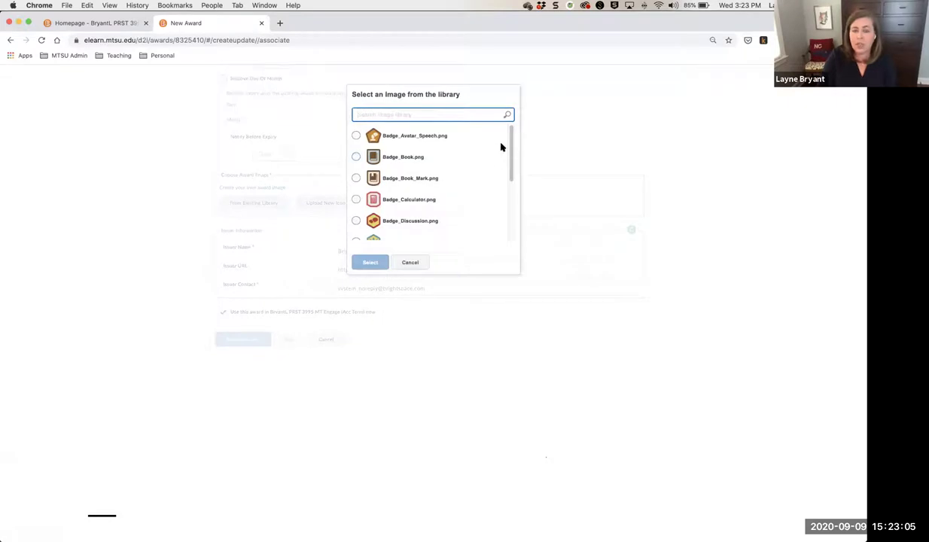
{"action": "left_click", "coordinate": [356, 179]}
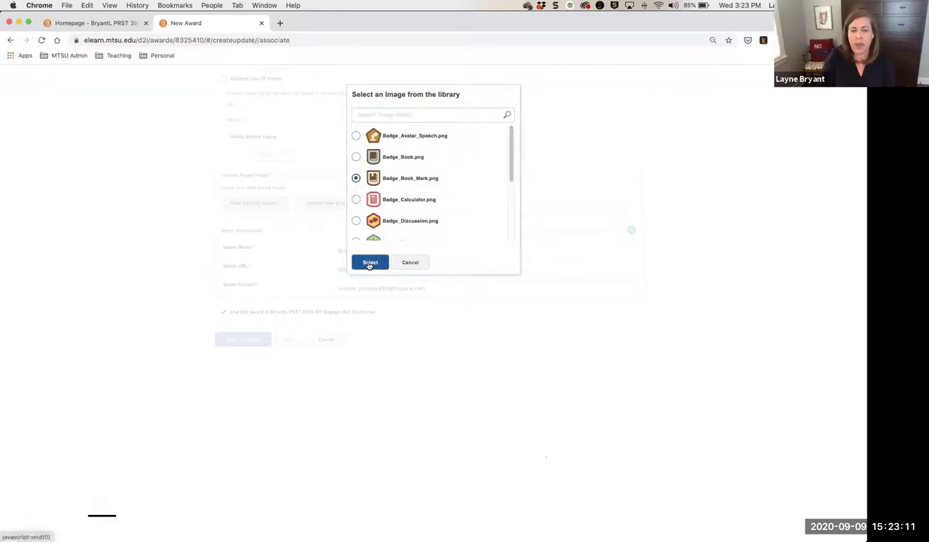
{"action": "left_click", "coordinate": [369, 263]}
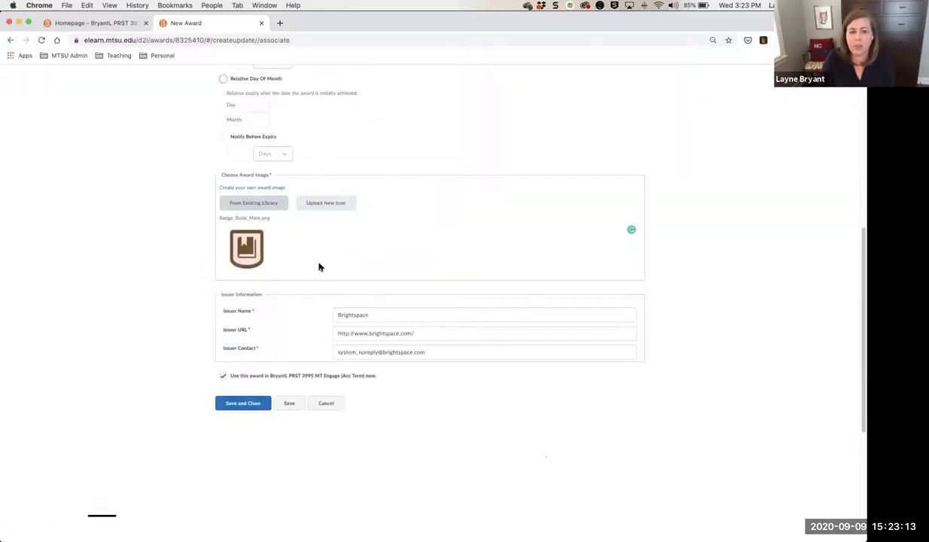
Keep the default issuer details, tick 'Use this award in course now', and save.
{"action": "left_click", "coordinate": [347, 314]}
{"action": "left_click", "coordinate": [412, 351]}
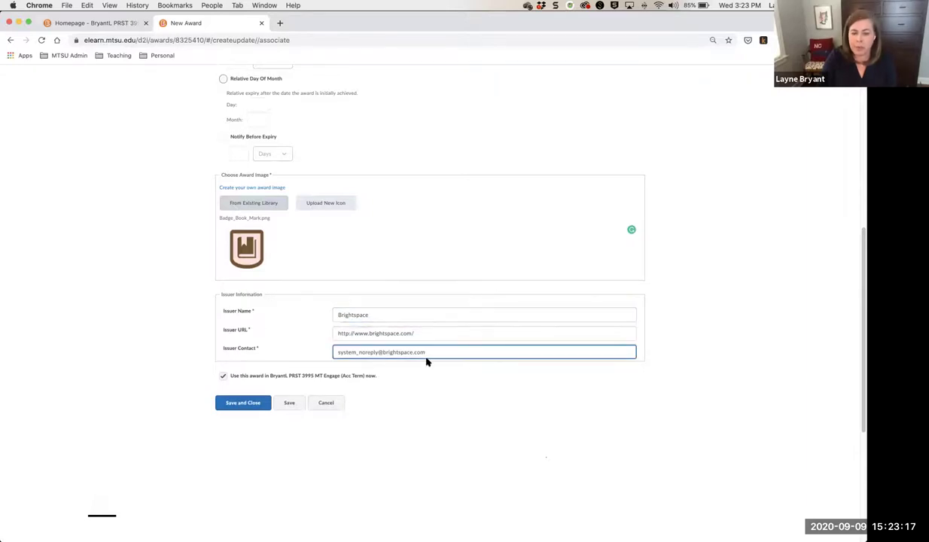
{"action": "left_click", "coordinate": [401, 388]}
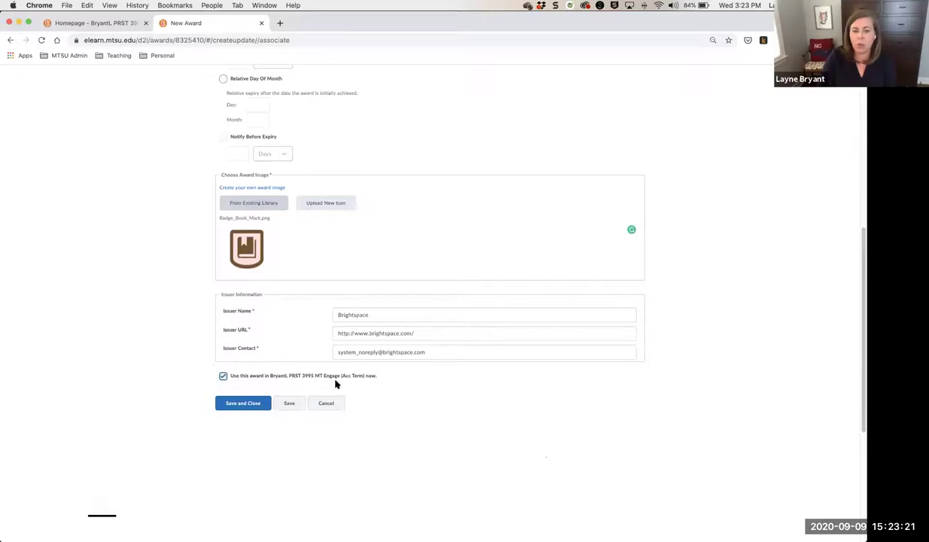
{"action": "left_click", "coordinate": [250, 406]}
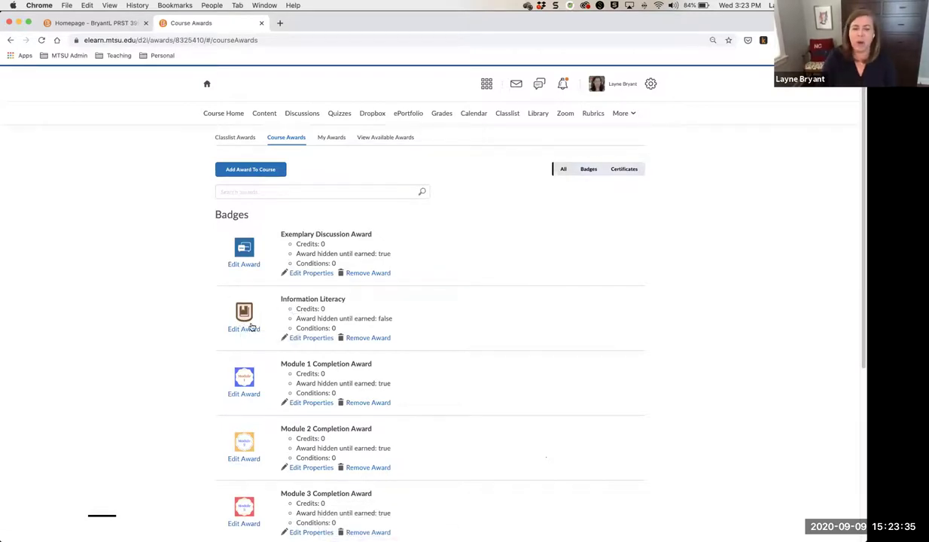
Select the Information Literacy badge in the course awards list.
{"action": "left_click", "coordinate": [385, 305]}
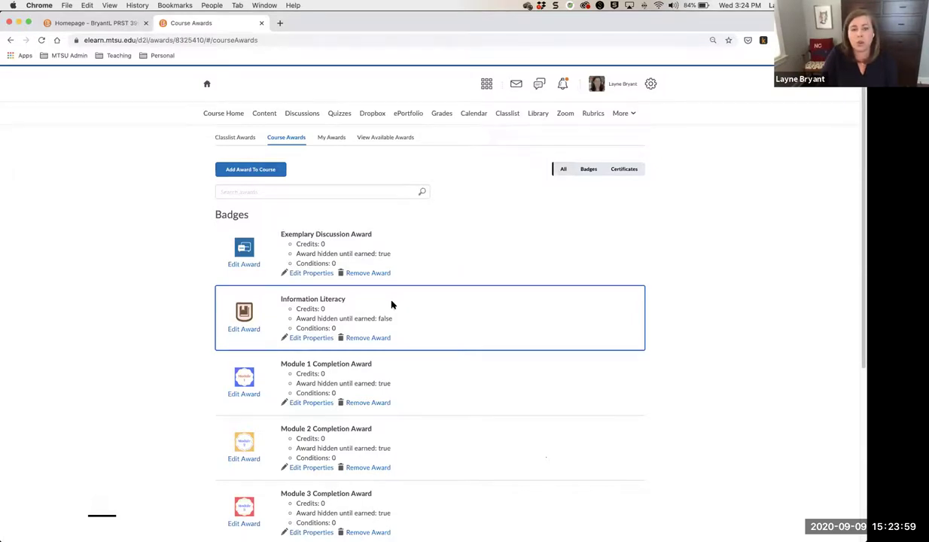
Edit Information Literacy's properties: leave Credits blank and enable 'Award hidden until earned'.
{"action": "left_click", "coordinate": [308, 338]}
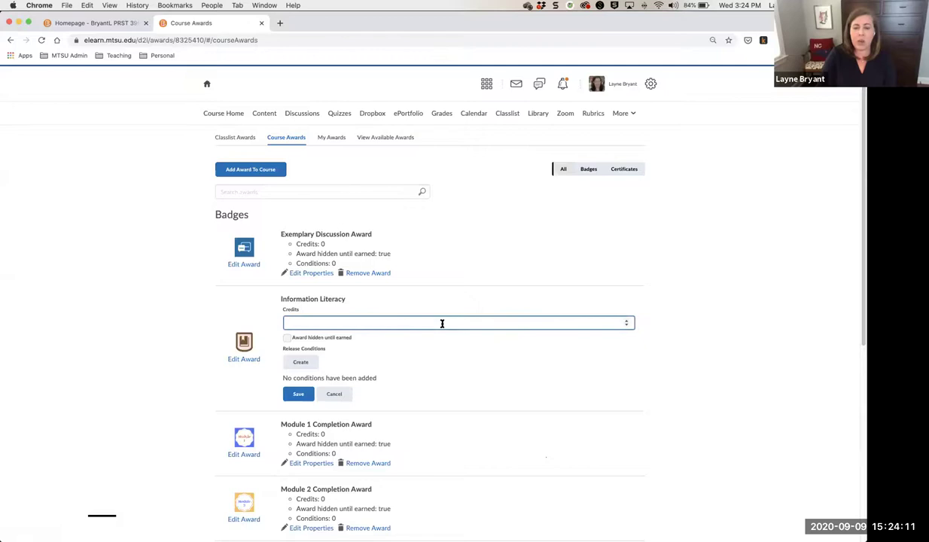
{"action": "left_click", "coordinate": [753, 325]}
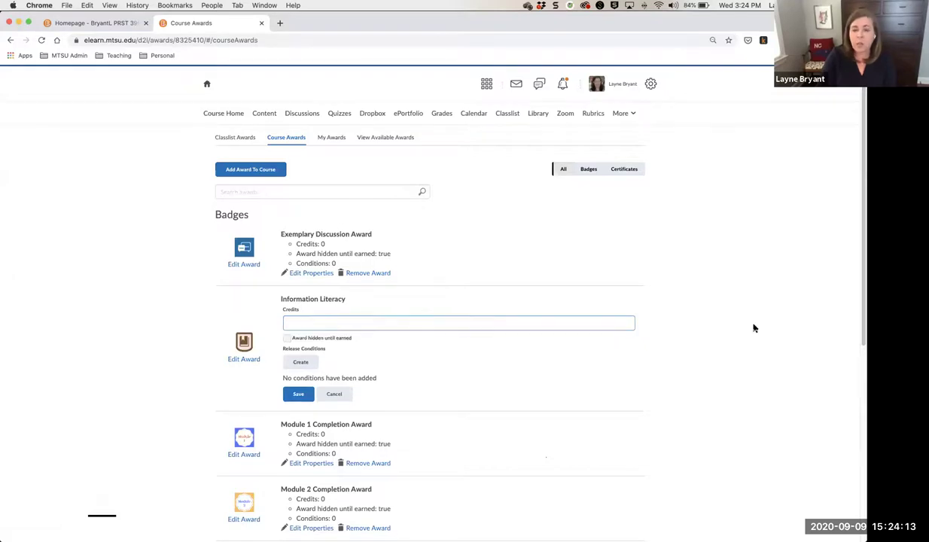
{"action": "scroll", "coordinate": [755, 328], "scroll_direction": "down", "scroll_amount": 3}
{"action": "left_click", "coordinate": [475, 226]}
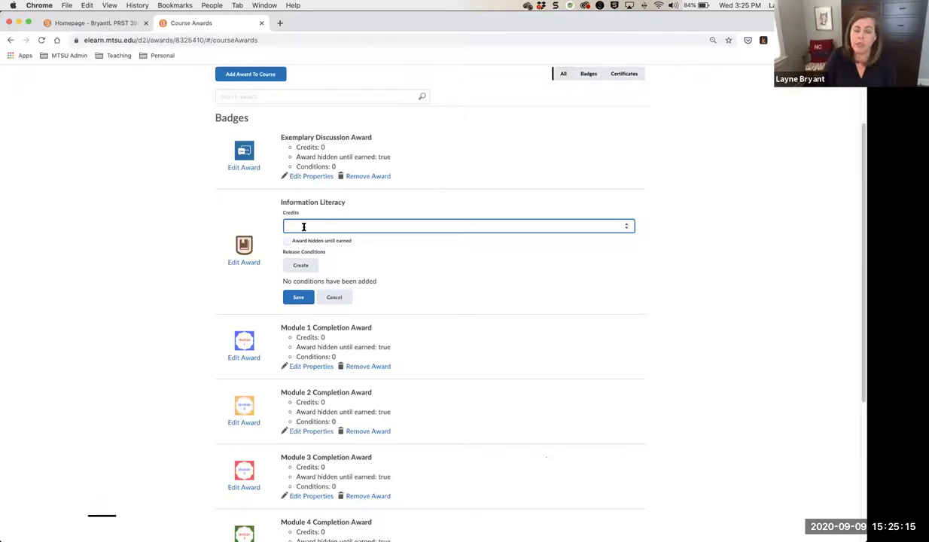
{"action": "left_click", "coordinate": [417, 276]}
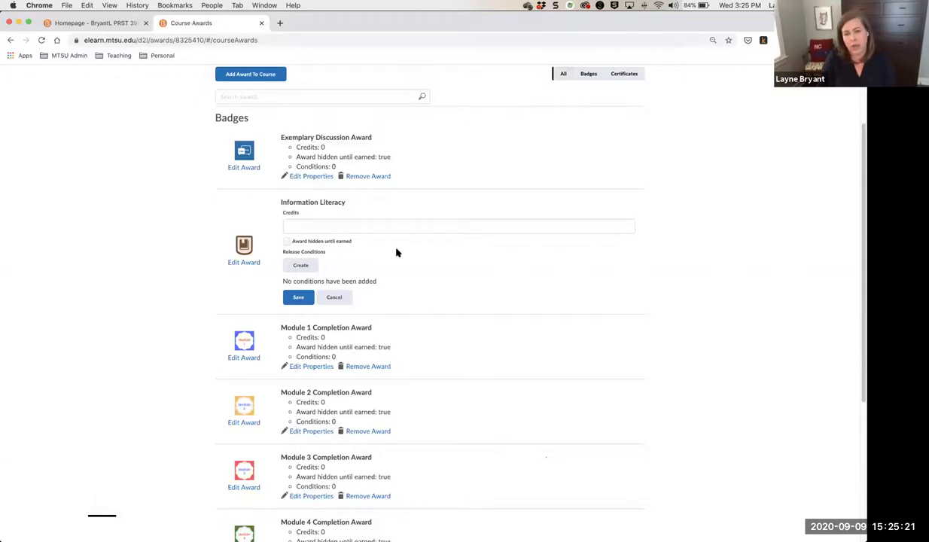
{"action": "left_click", "coordinate": [287, 243]}
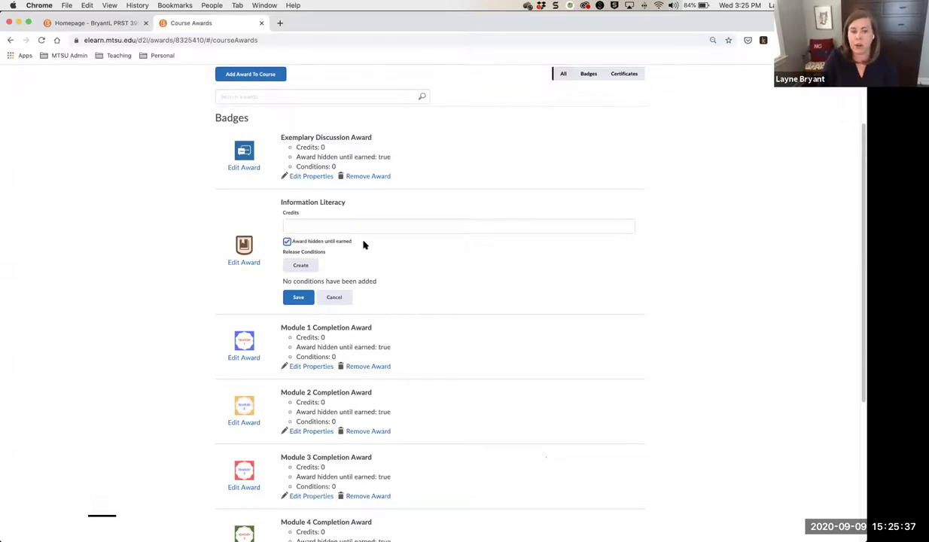
Start a discussion rubric-score condition on Module 1 Discussion using the PRST 3995 Accelerated Discussion Rubric.
{"action": "left_click", "coordinate": [301, 269]}
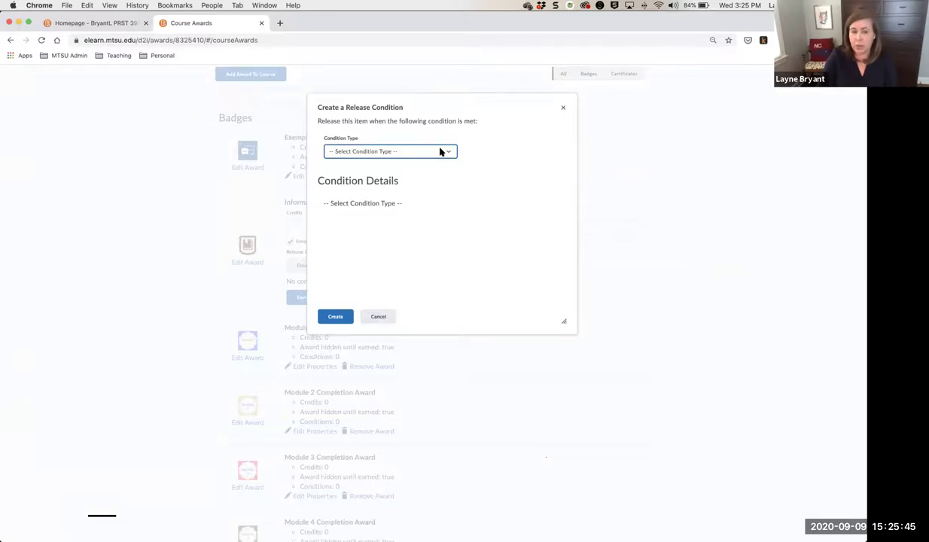
{"action": "left_click", "coordinate": [442, 152]}
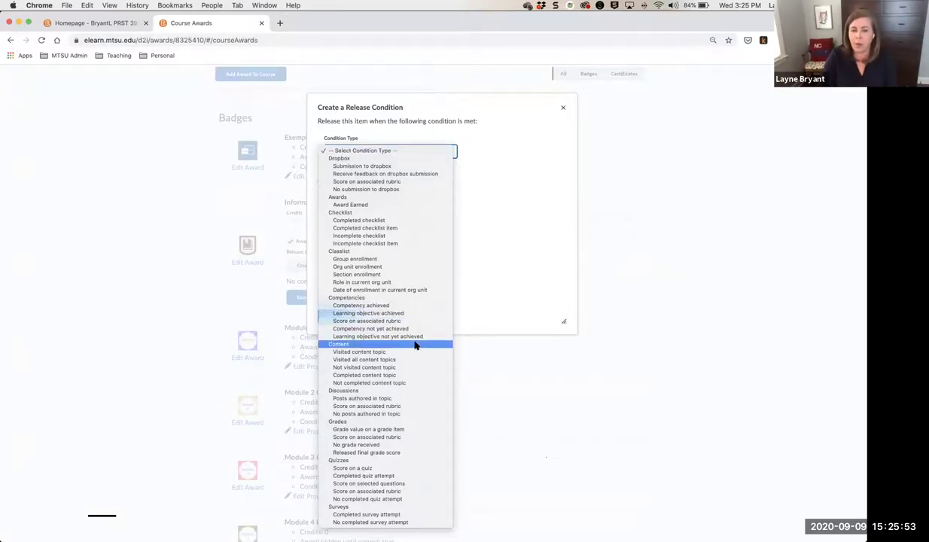
{"action": "left_click", "coordinate": [402, 407]}
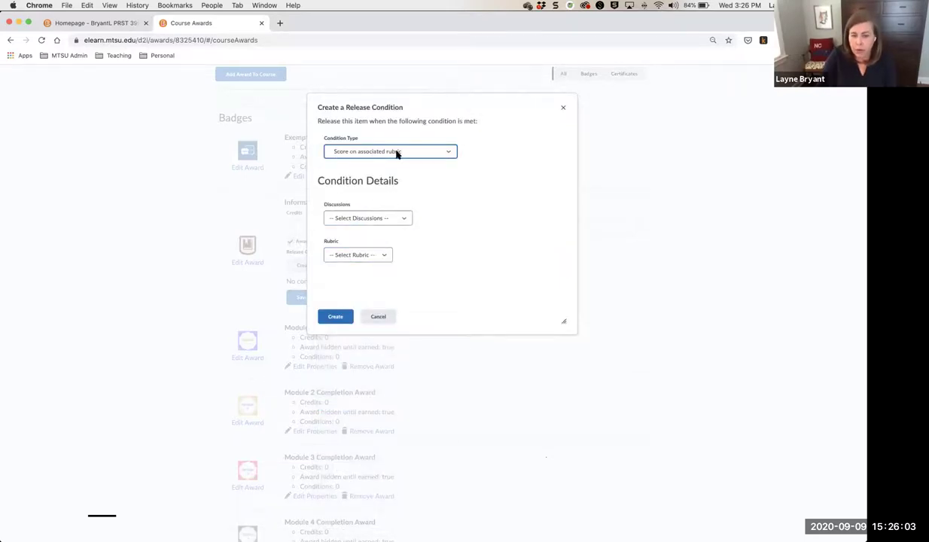
{"action": "left_click", "coordinate": [386, 218]}
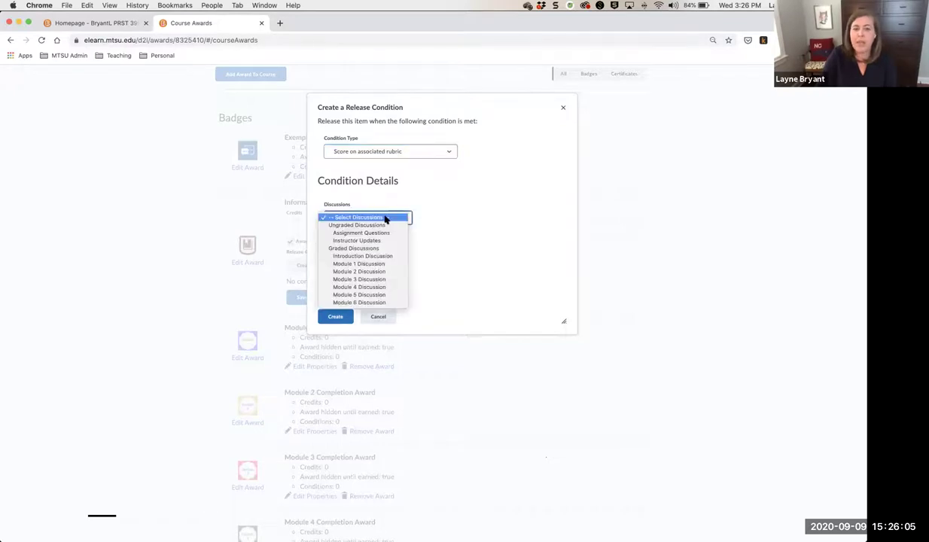
{"action": "left_click", "coordinate": [382, 264]}
{"action": "left_click", "coordinate": [394, 259]}
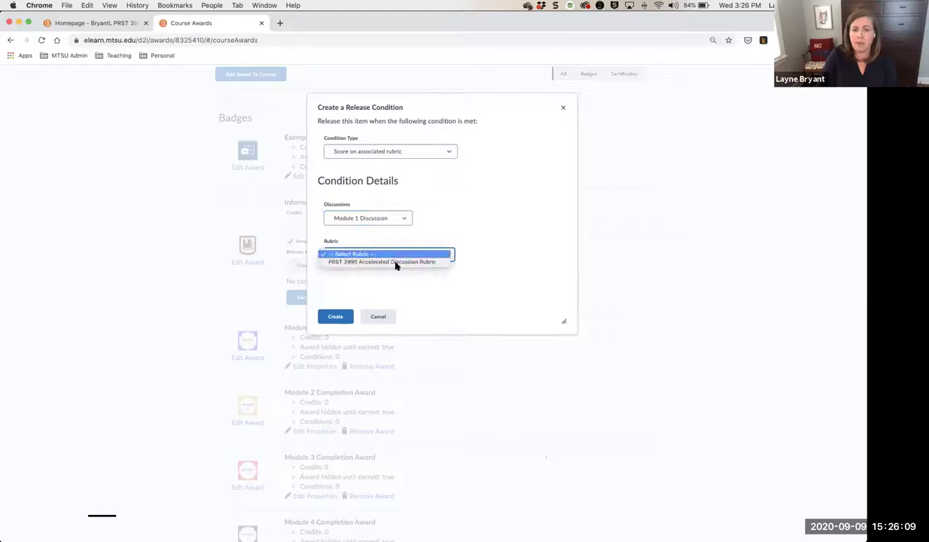
{"action": "left_click", "coordinate": [396, 263]}
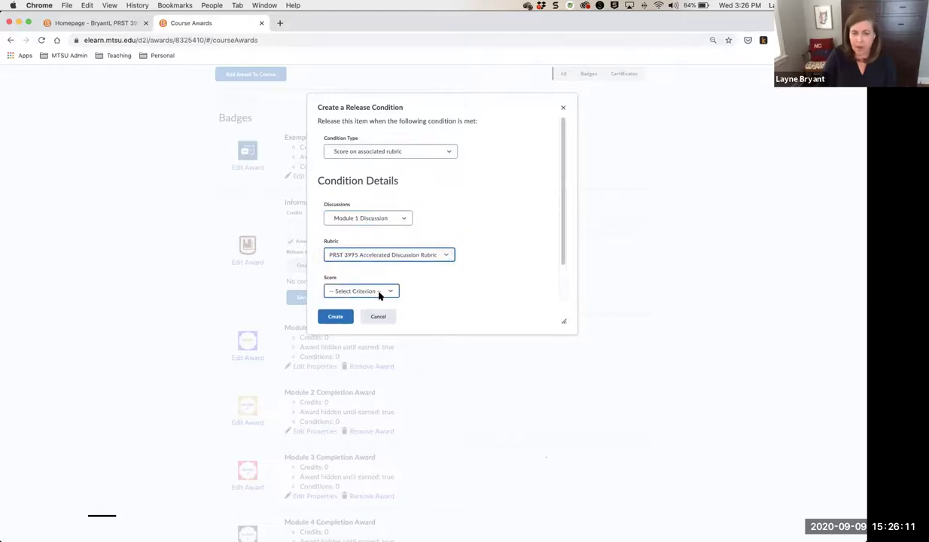
Require an Exemplary Overall Rubric Score and create the release condition.
{"action": "left_click", "coordinate": [378, 291]}
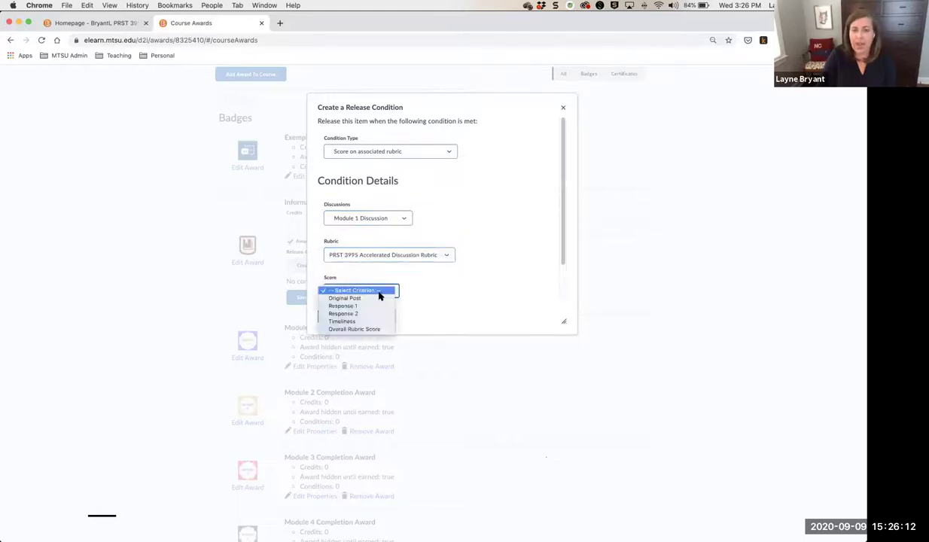
{"action": "left_click", "coordinate": [354, 329]}
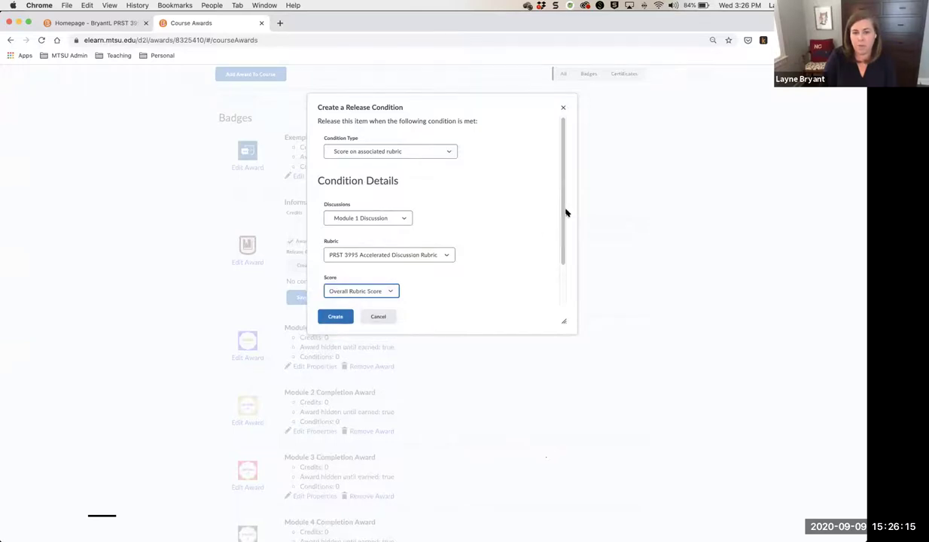
{"action": "scroll", "coordinate": [562, 224], "scroll_direction": "down", "scroll_amount": 2}
{"action": "left_click", "coordinate": [328, 281]}
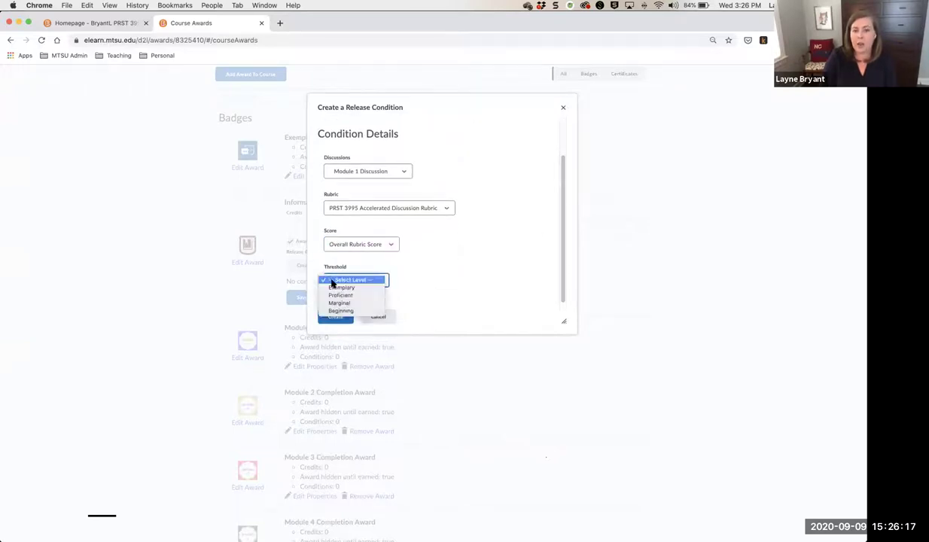
{"action": "left_click", "coordinate": [339, 289]}
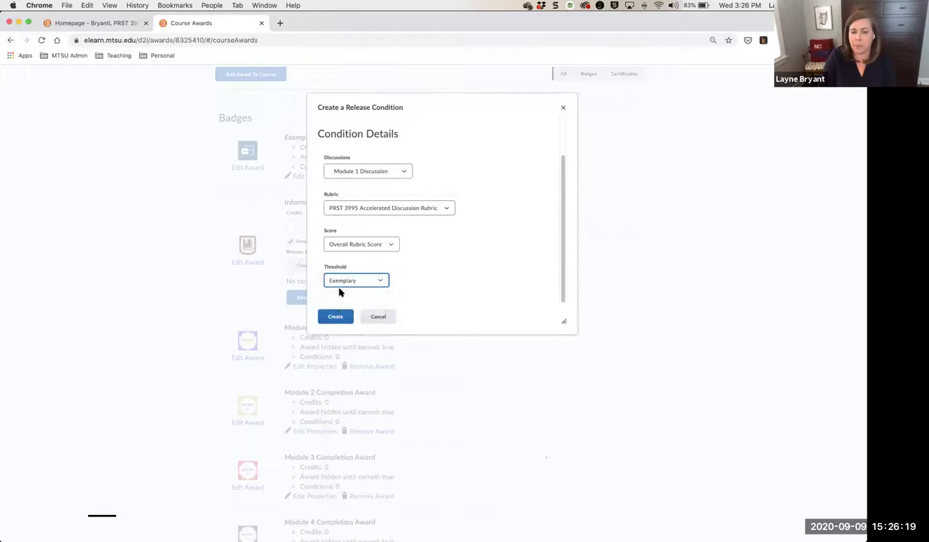
{"action": "left_click", "coordinate": [340, 317]}
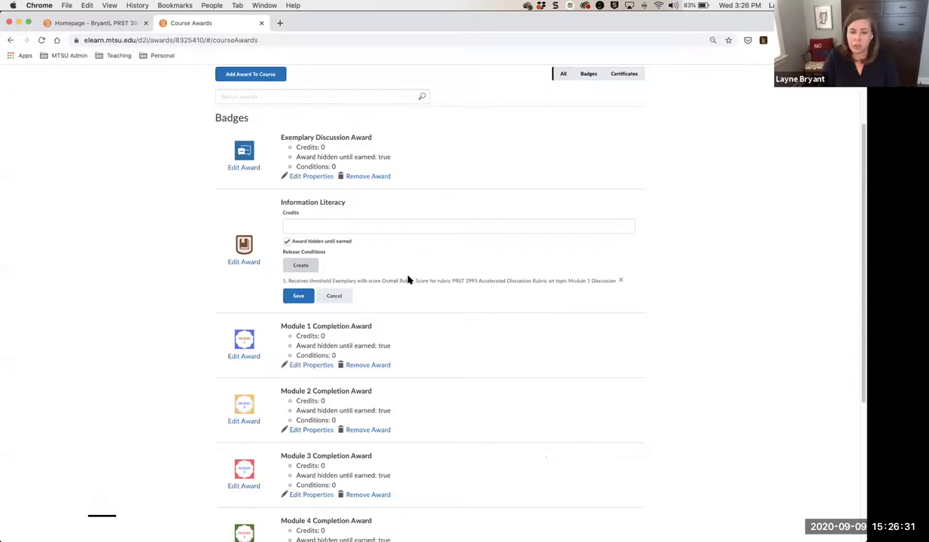
Add a grade-value release condition requiring Module 1 Discussion grade >= 90%.
{"action": "left_click", "coordinate": [303, 267]}
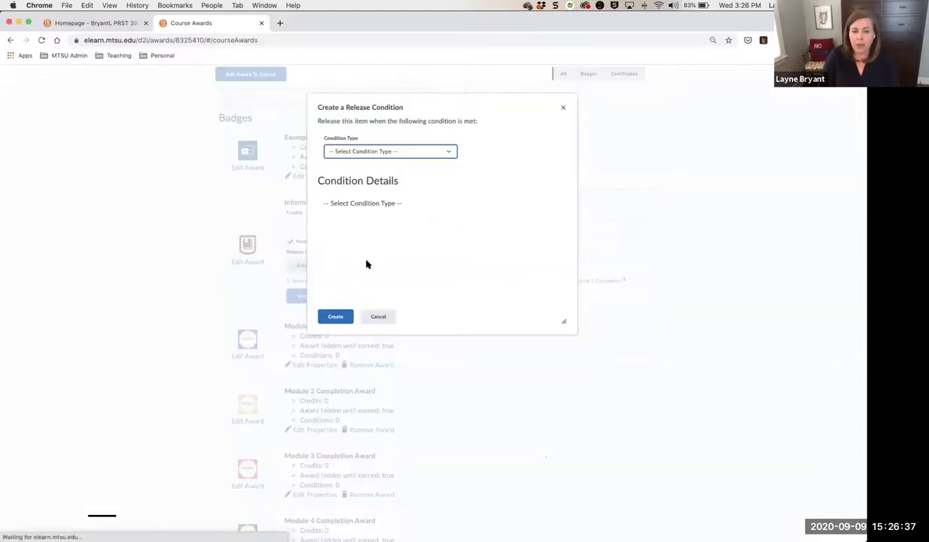
{"action": "left_click", "coordinate": [382, 152]}
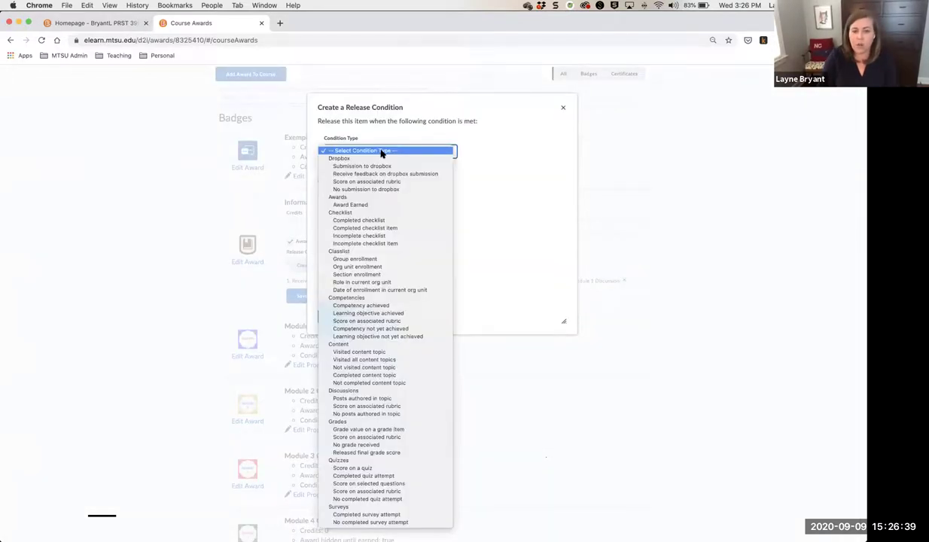
{"action": "left_click", "coordinate": [378, 431]}
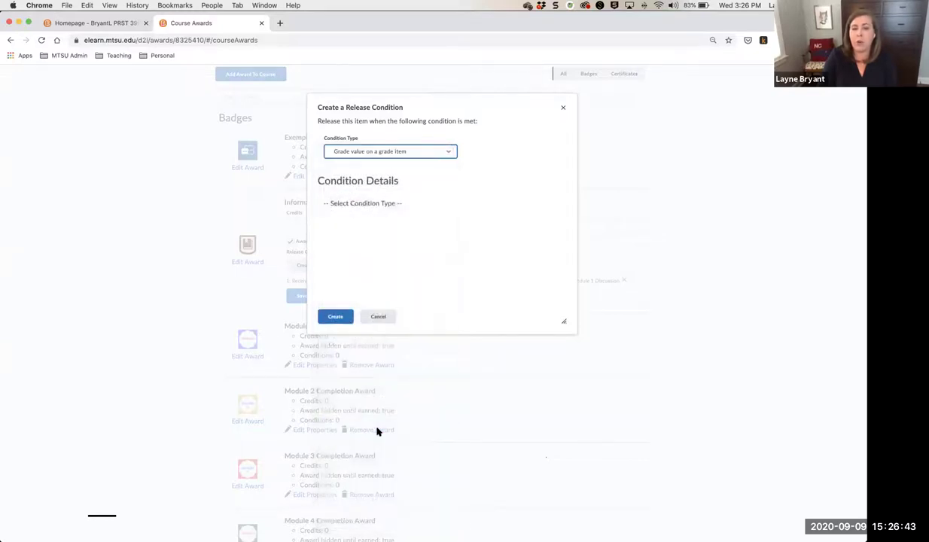
{"action": "left_click", "coordinate": [383, 220]}
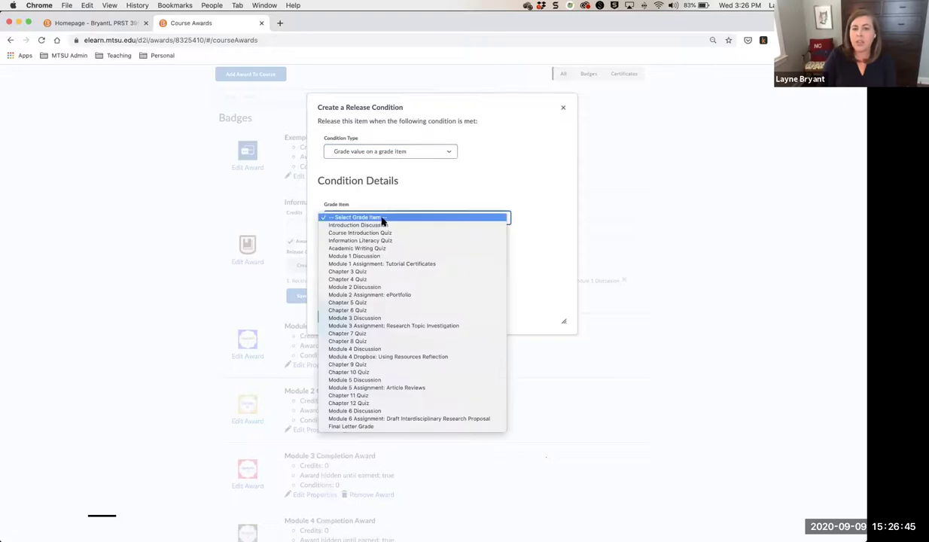
{"action": "left_click", "coordinate": [379, 259]}
{"action": "left_click", "coordinate": [340, 290]}
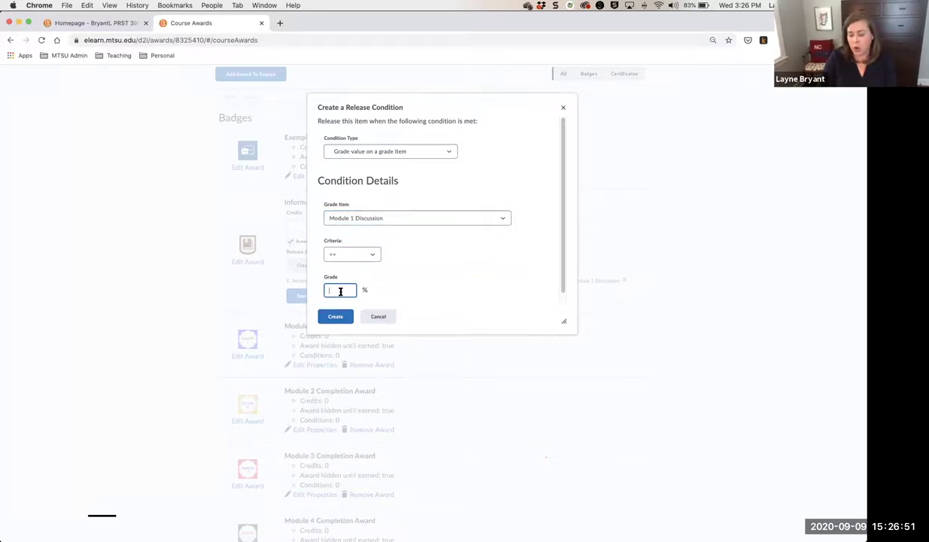
{"action": "left_click", "coordinate": [342, 254]}
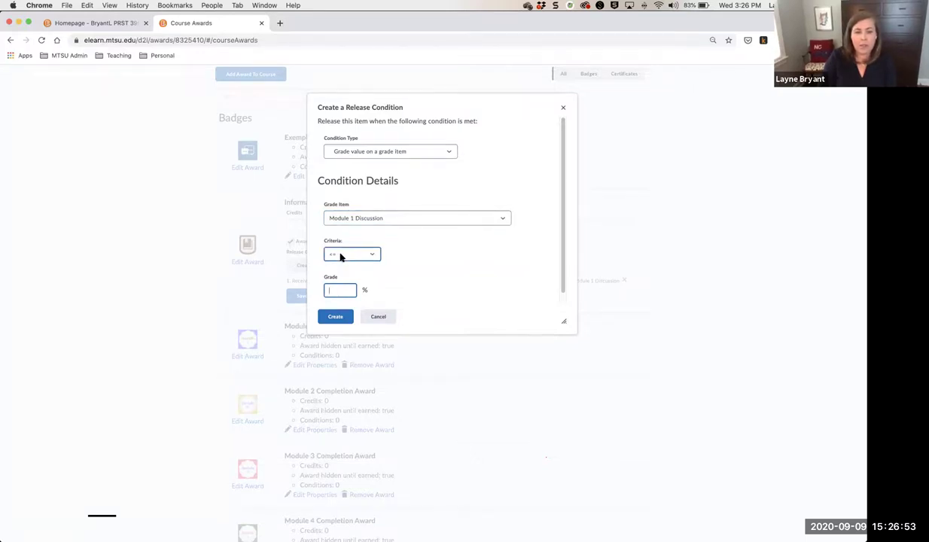
{"action": "left_click", "coordinate": [341, 270]}
{"action": "left_click", "coordinate": [340, 290]}
{"action": "type", "text": "90"}
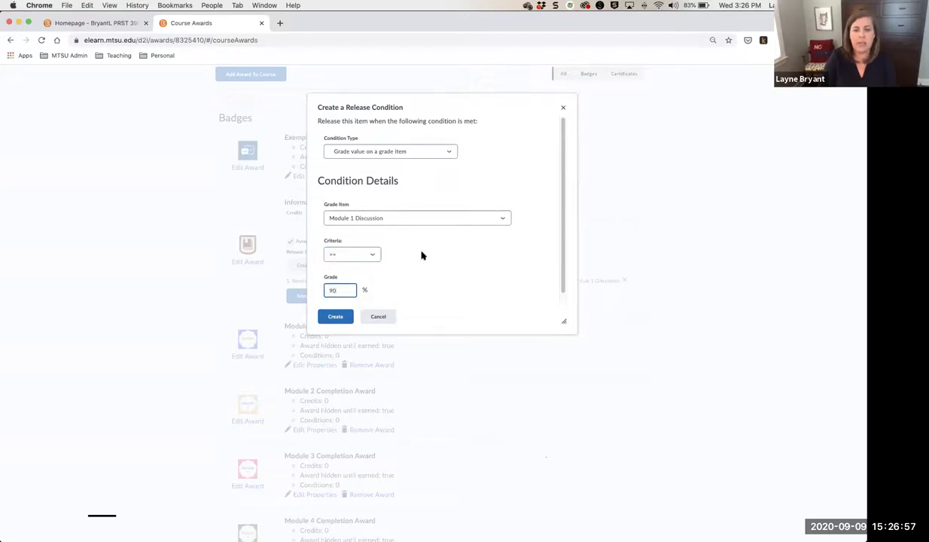
{"action": "left_click", "coordinate": [333, 319]}
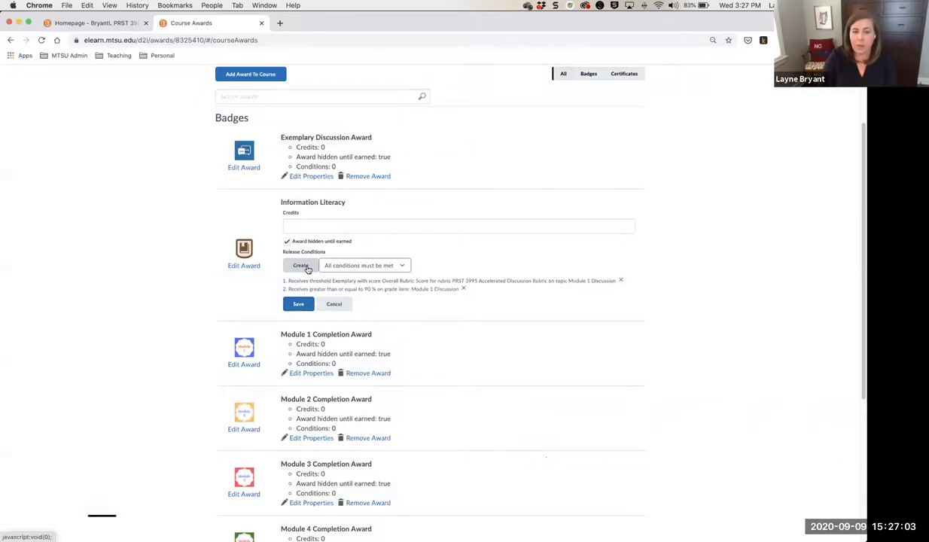
Add a visited-topic release condition for the Information Literacy Presentation content topic.
{"action": "left_click", "coordinate": [301, 266]}
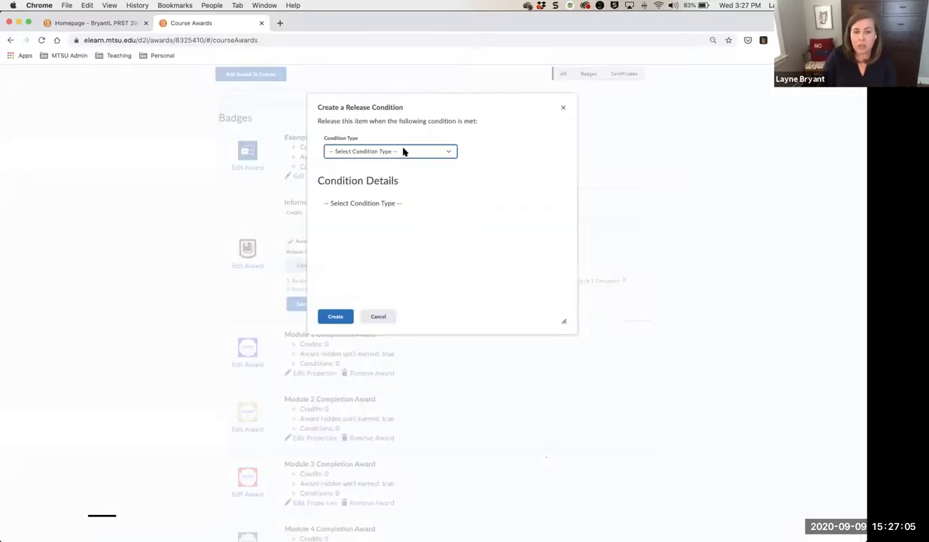
{"action": "left_click", "coordinate": [402, 151]}
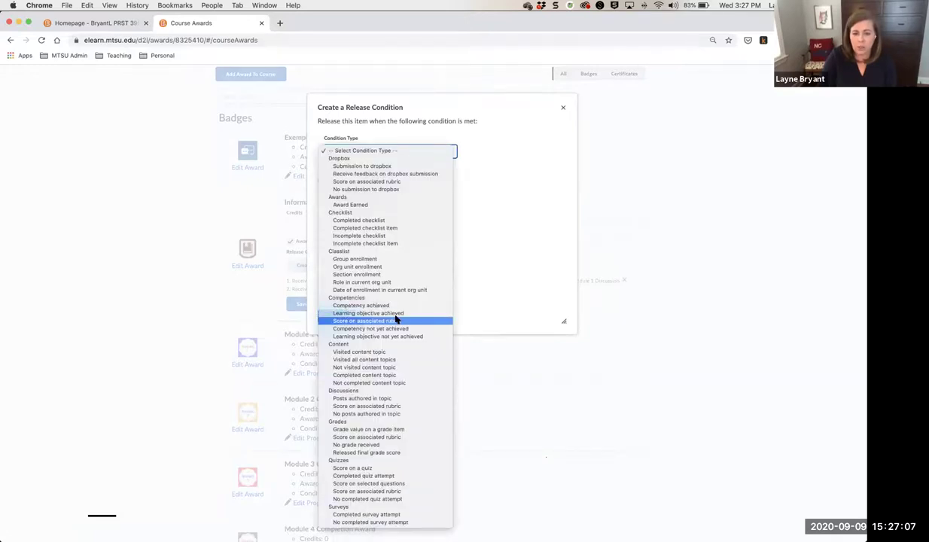
{"action": "left_click", "coordinate": [375, 352]}
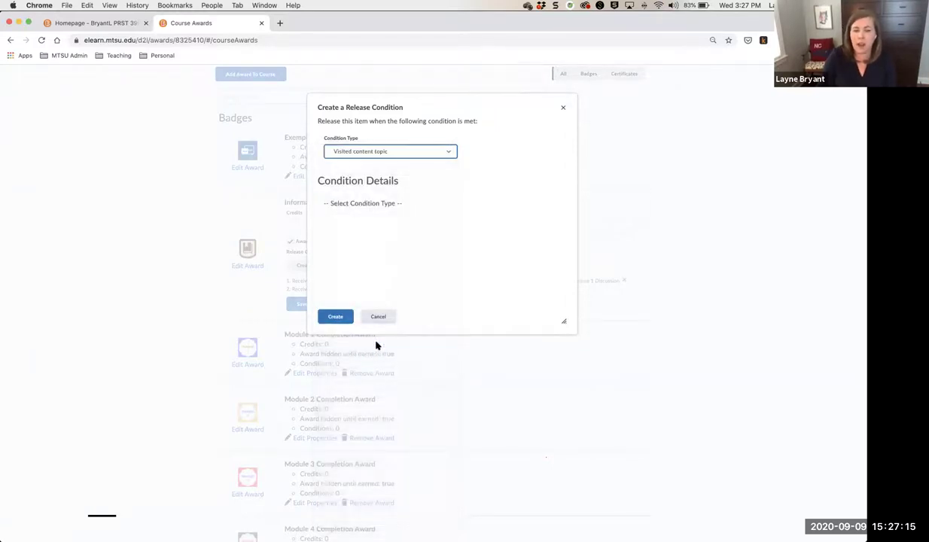
{"action": "left_click", "coordinate": [374, 217]}
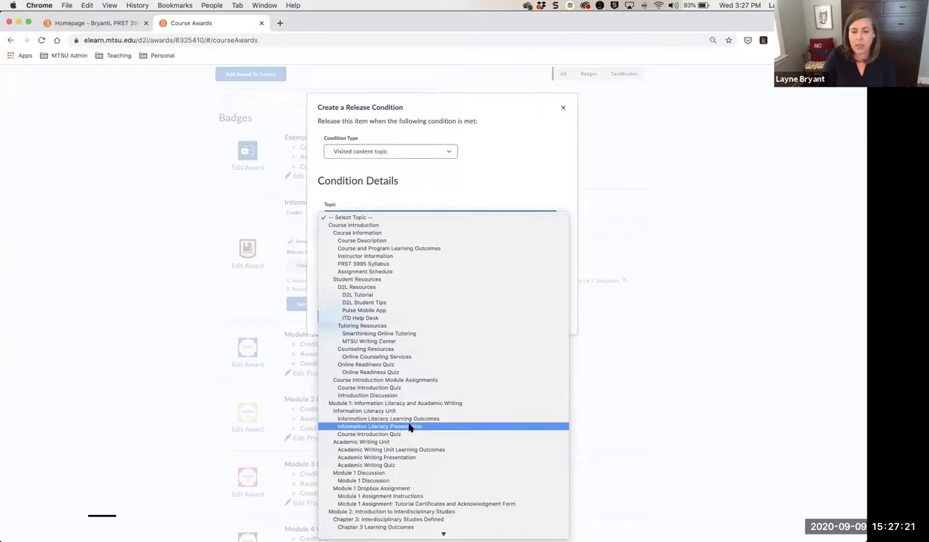
{"action": "left_click", "coordinate": [407, 426]}
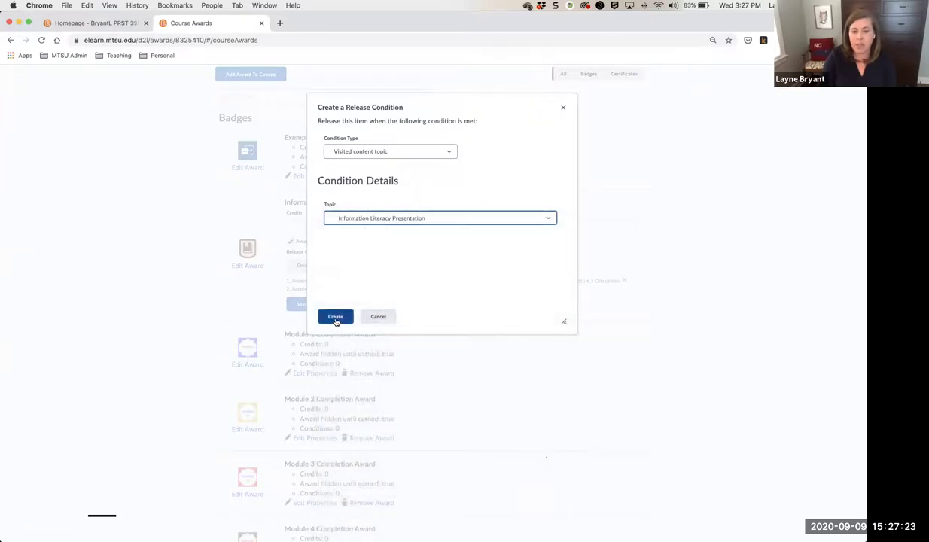
{"action": "left_click", "coordinate": [336, 318]}
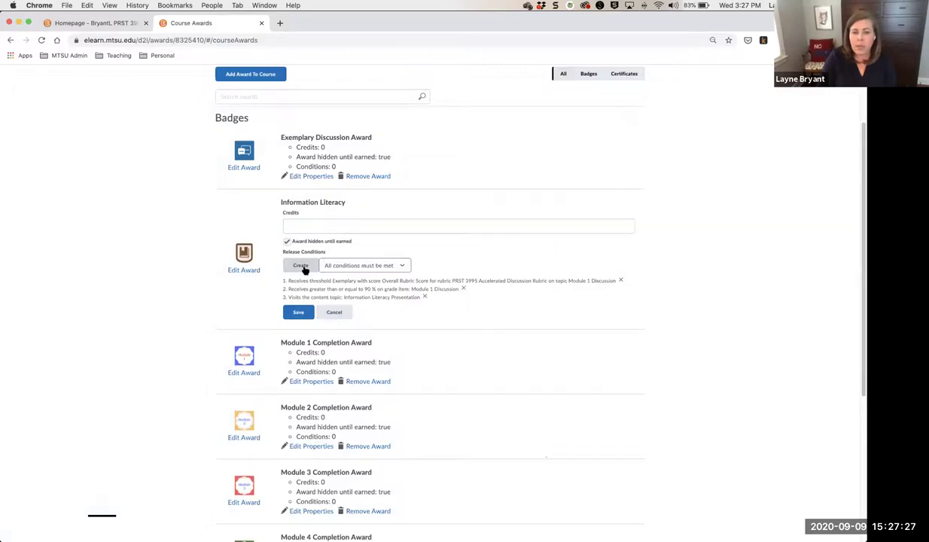
Cancel a further release condition and exit the badge editor without saving.
{"action": "left_click", "coordinate": [303, 267]}
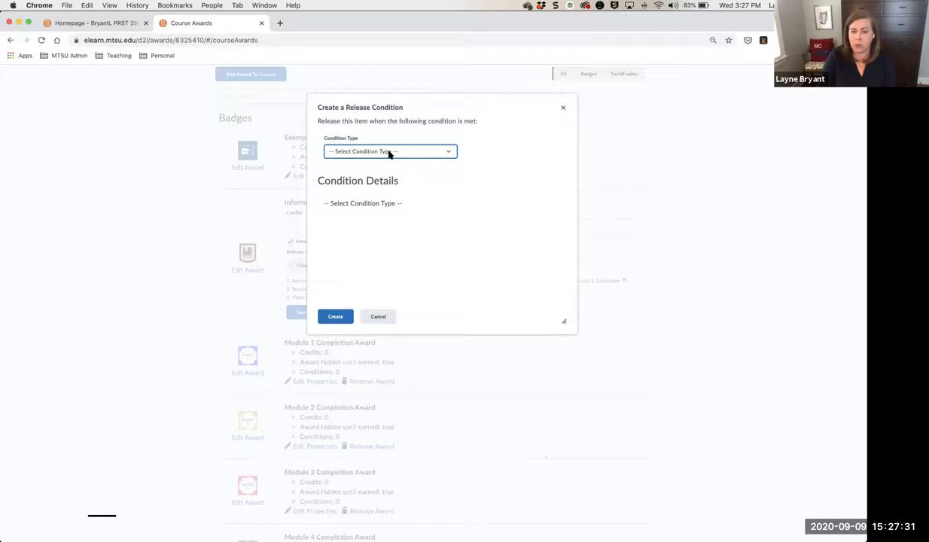
{"action": "left_click", "coordinate": [390, 152]}
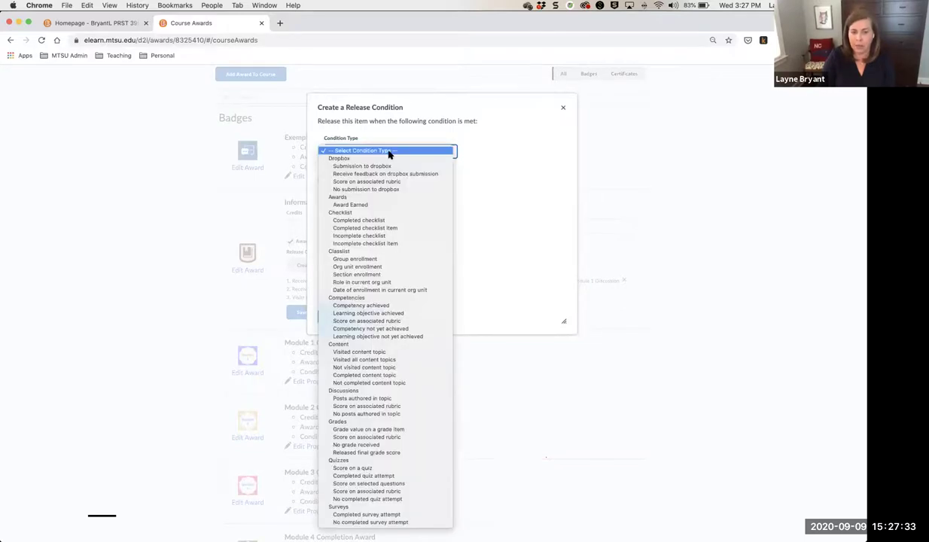
{"action": "left_click", "coordinate": [483, 246]}
{"action": "left_click", "coordinate": [381, 317]}
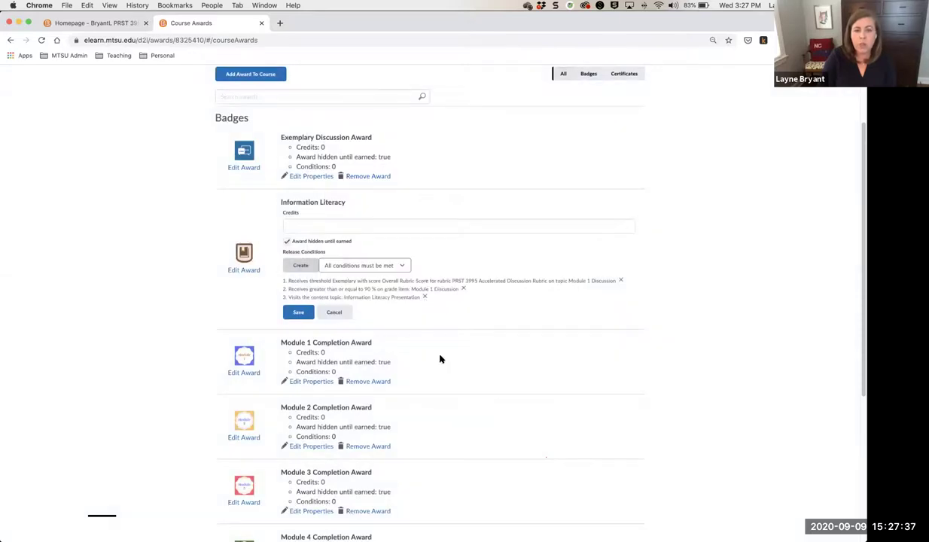
{"action": "left_click", "coordinate": [336, 312]}
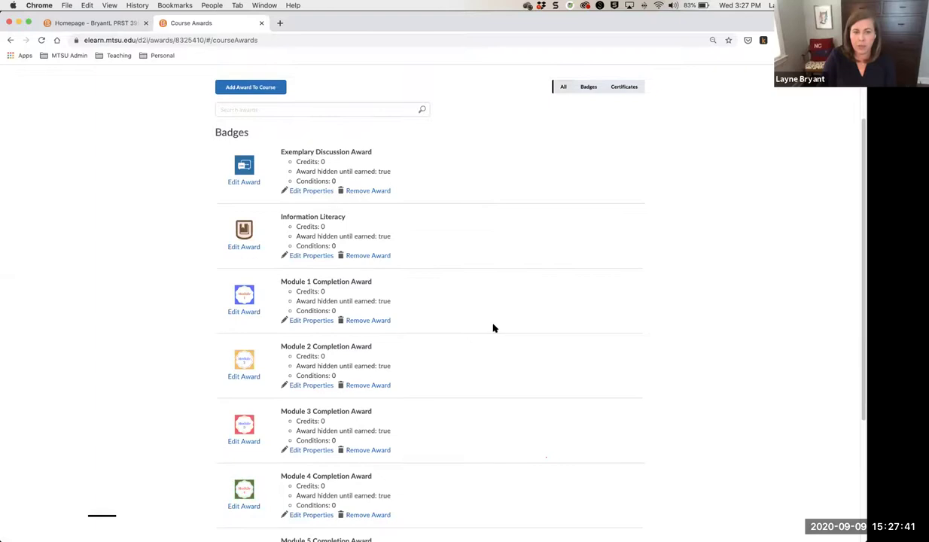
{"action": "scroll", "coordinate": [495, 328], "scroll_direction": "up", "scroll_amount": 2}
From Classlist Awards, give the first student the Information Literacy badge for 'Excellent rough draft'.
{"action": "left_click", "coordinate": [236, 126]}
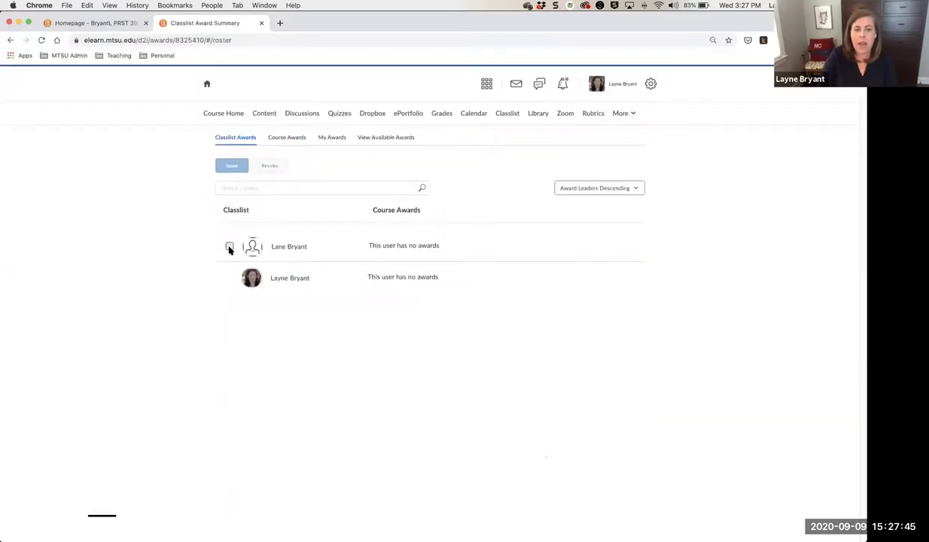
{"action": "left_click", "coordinate": [230, 247]}
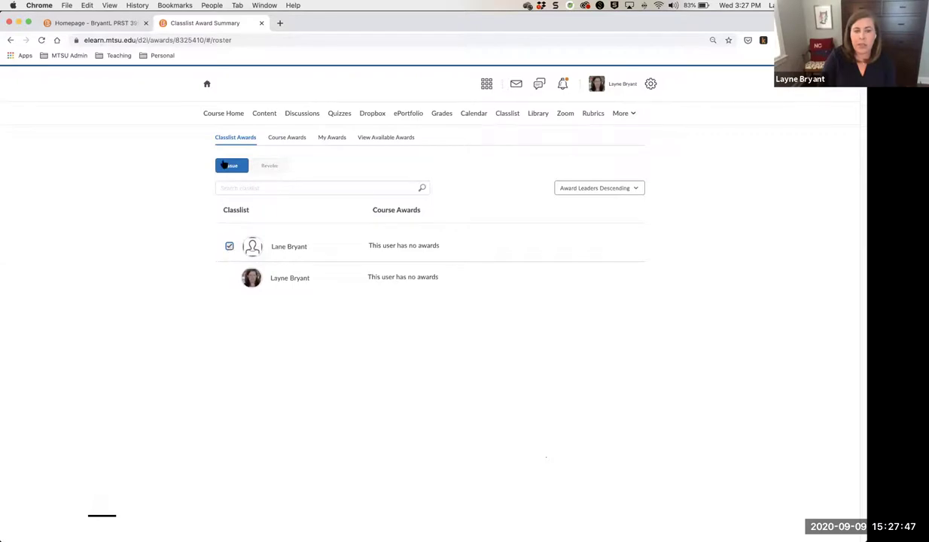
{"action": "left_click", "coordinate": [226, 167]}
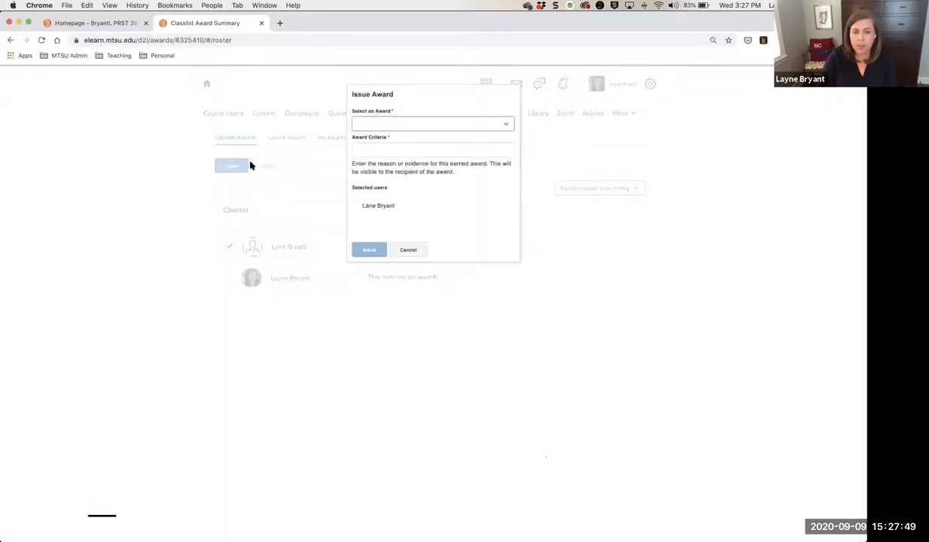
{"action": "left_click", "coordinate": [449, 123]}
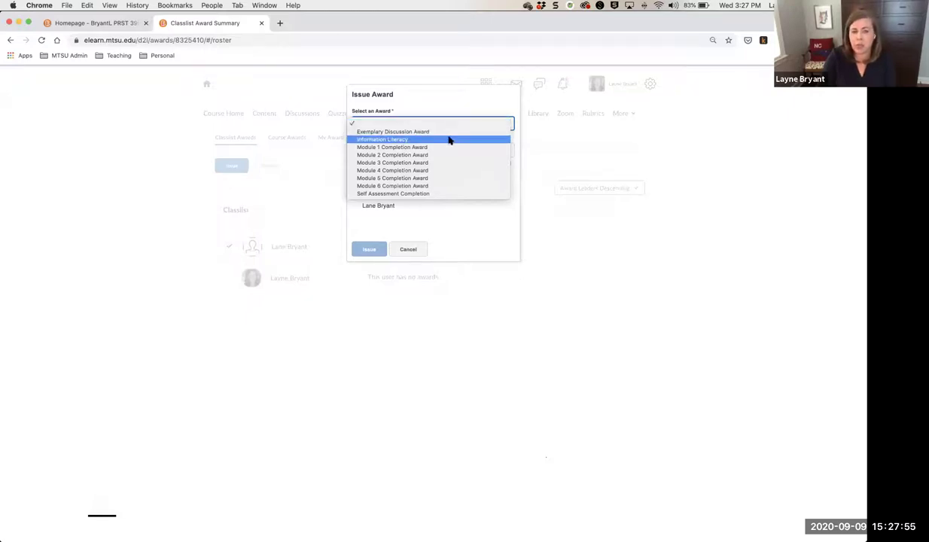
{"action": "left_click", "coordinate": [450, 140]}
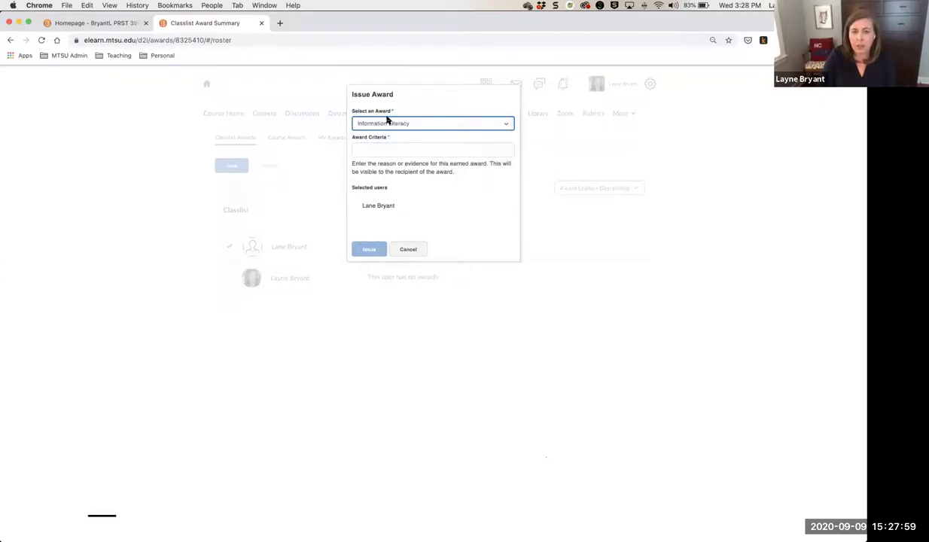
{"action": "left_click", "coordinate": [389, 146]}
{"action": "left_click", "coordinate": [391, 147]}
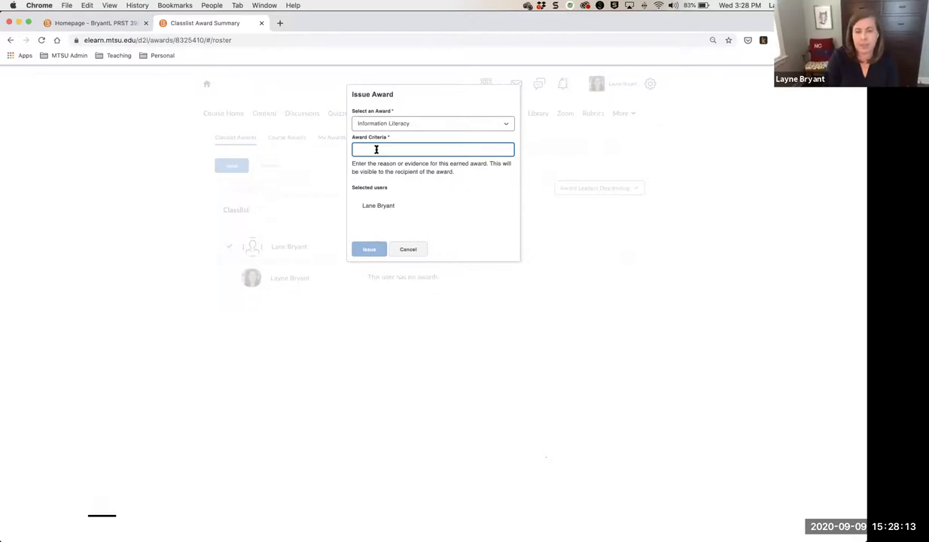
{"action": "type", "text": "Excell"}
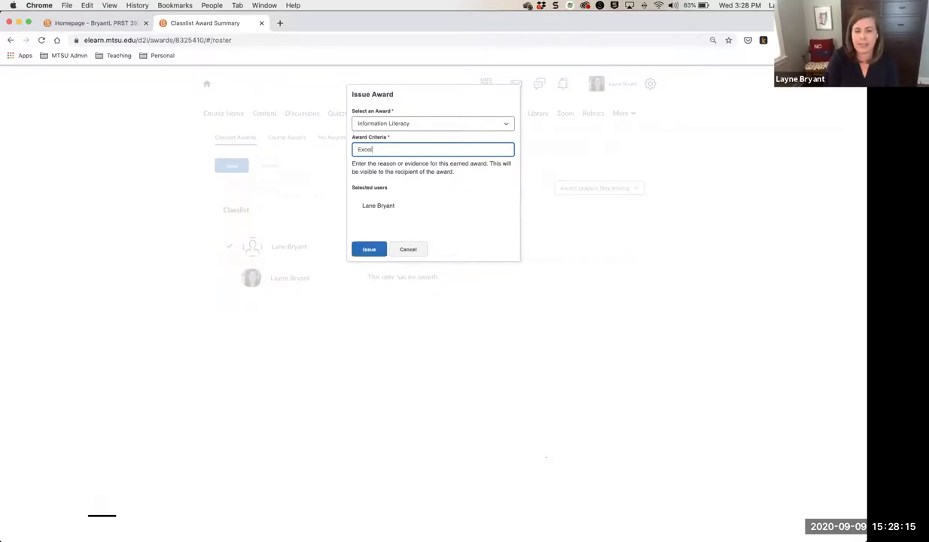
{"action": "type", "text": "ent rough draft"}
{"action": "left_click", "coordinate": [377, 252]}
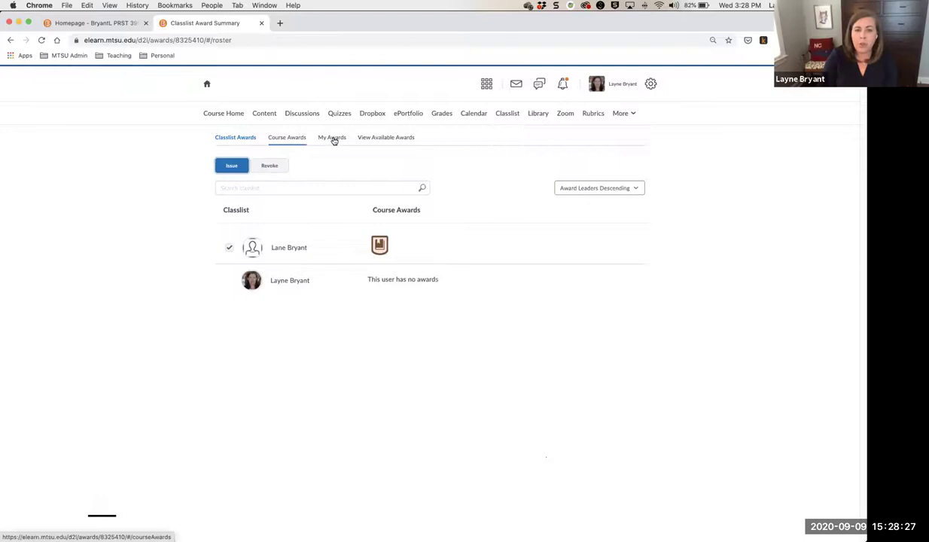
Look over the Available Awards list, then go back to the Course Awards list.
{"action": "left_click", "coordinate": [377, 145]}
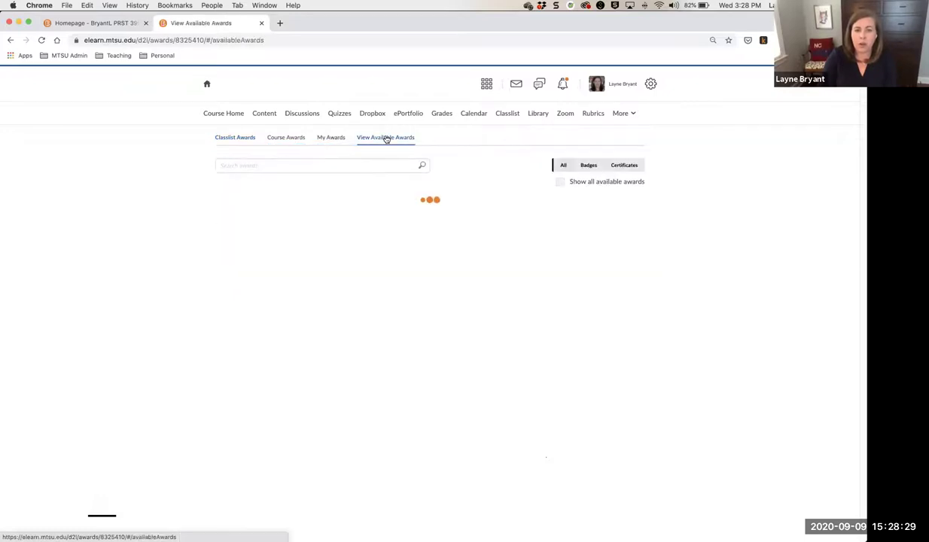
{"action": "left_click", "coordinate": [366, 165]}
{"action": "left_click", "coordinate": [289, 208]}
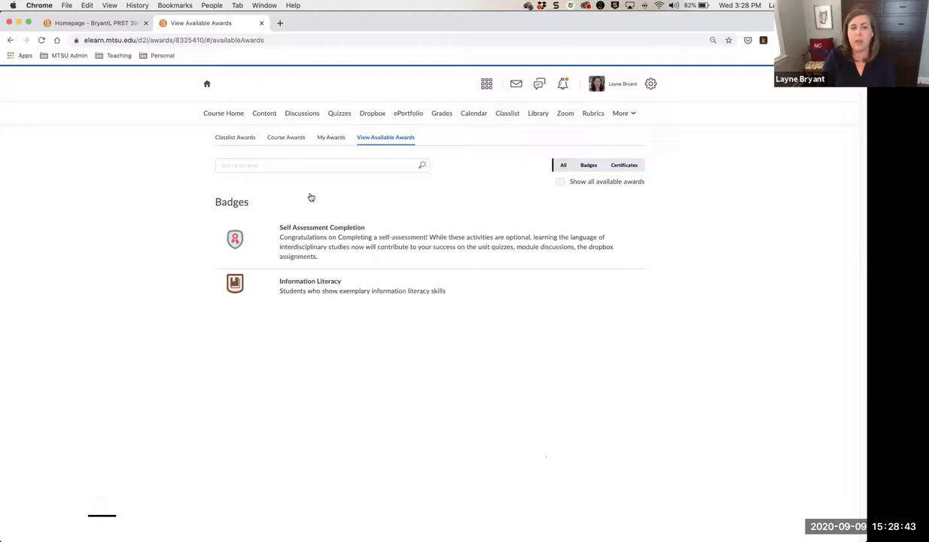
{"action": "left_click", "coordinate": [289, 139]}
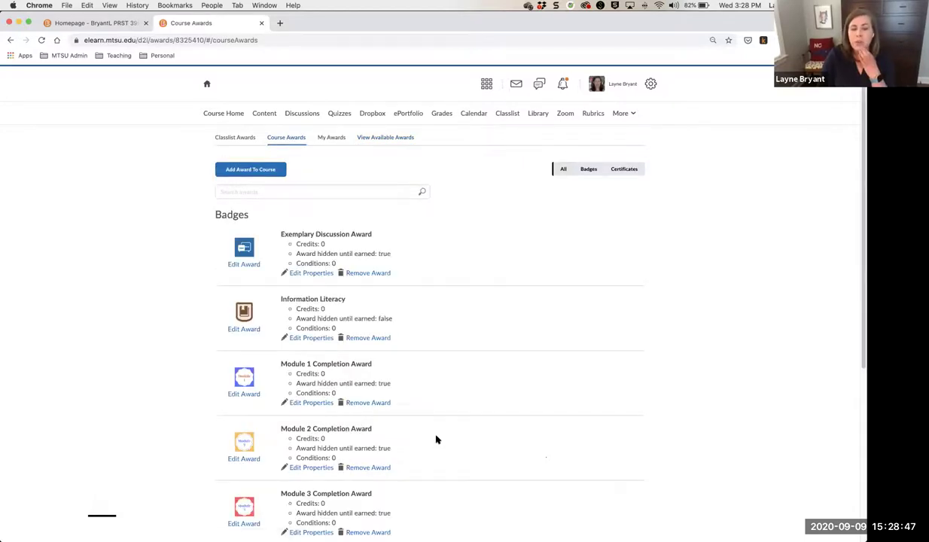
Scroll through the full Course Awards list to review every badge.
{"action": "scroll", "coordinate": [436, 439], "scroll_direction": "down", "scroll_amount": 3}
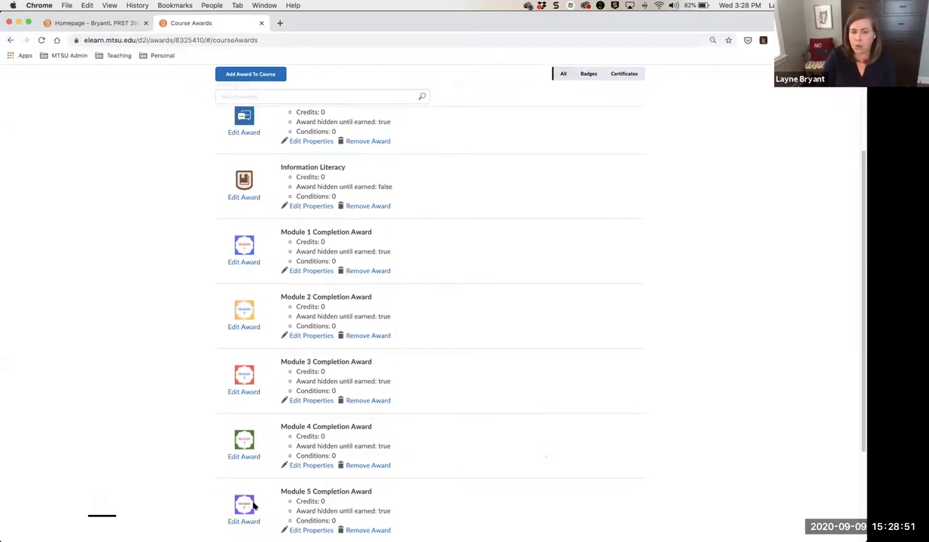
{"action": "scroll", "coordinate": [251, 422], "scroll_direction": "down", "scroll_amount": 2}
{"action": "scroll", "coordinate": [257, 431], "scroll_direction": "down", "scroll_amount": 1}
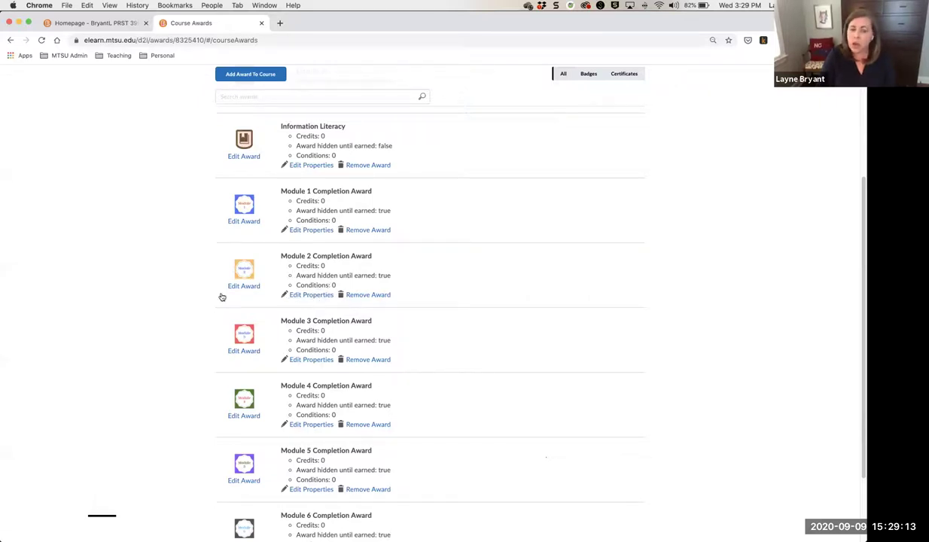
{"action": "scroll", "coordinate": [313, 382], "scroll_direction": "down", "scroll_amount": 3}
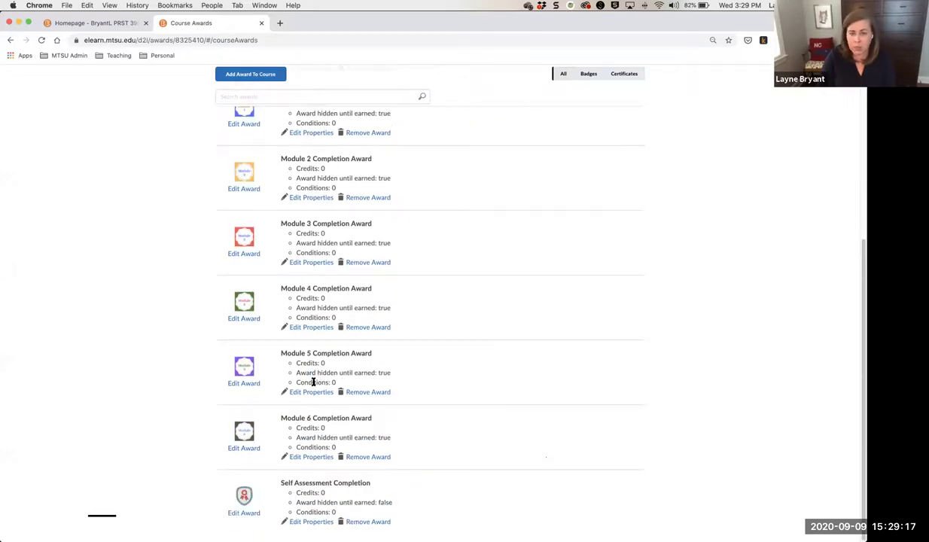
{"action": "scroll", "coordinate": [313, 382], "scroll_direction": "up", "scroll_amount": 8}
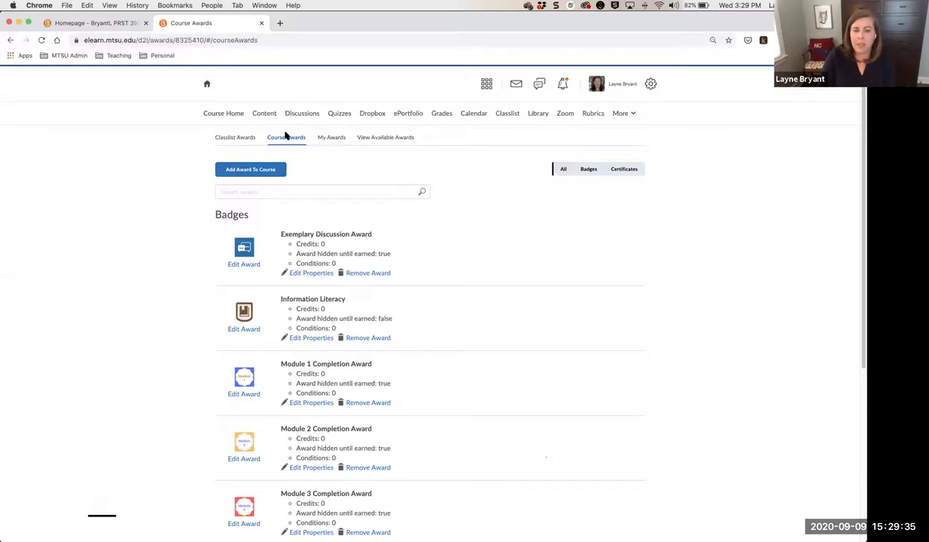
Return to the Classlist Awards summary showing the student's Information Literacy badge.
{"action": "left_click", "coordinate": [245, 138]}
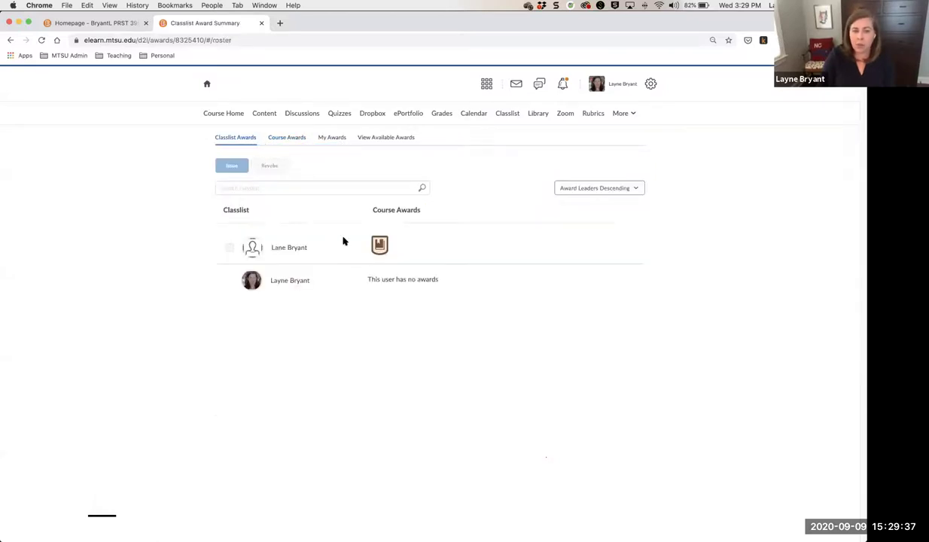
{"action": "key", "text": "super+a"}
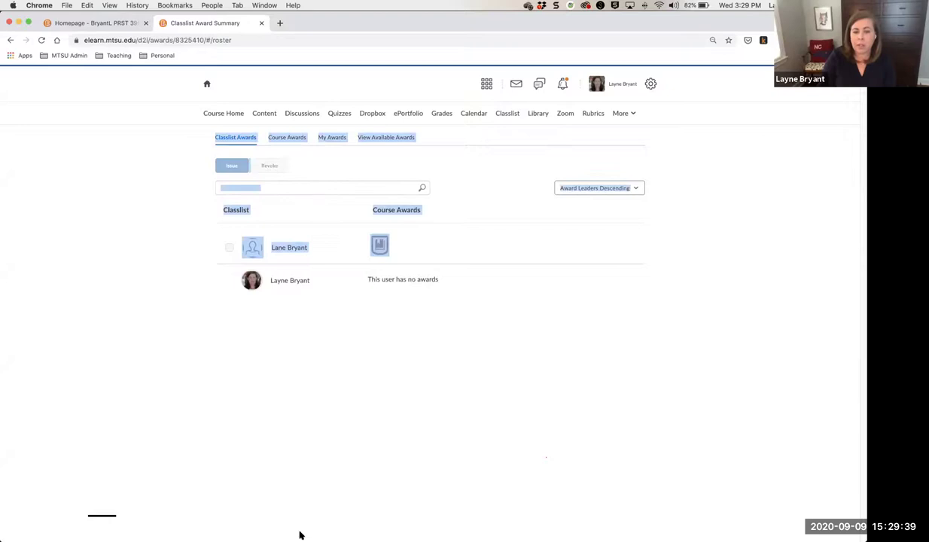
{"action": "left_click", "coordinate": [307, 459]}
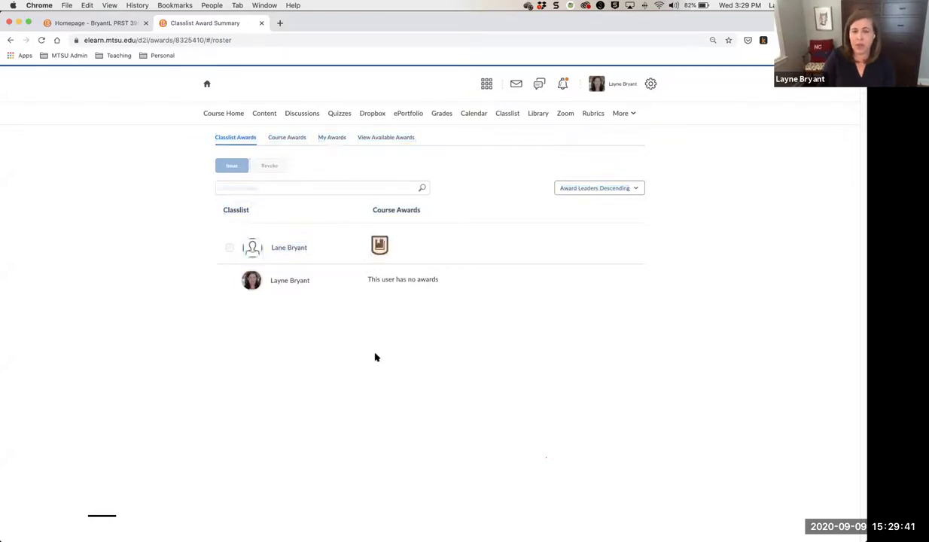